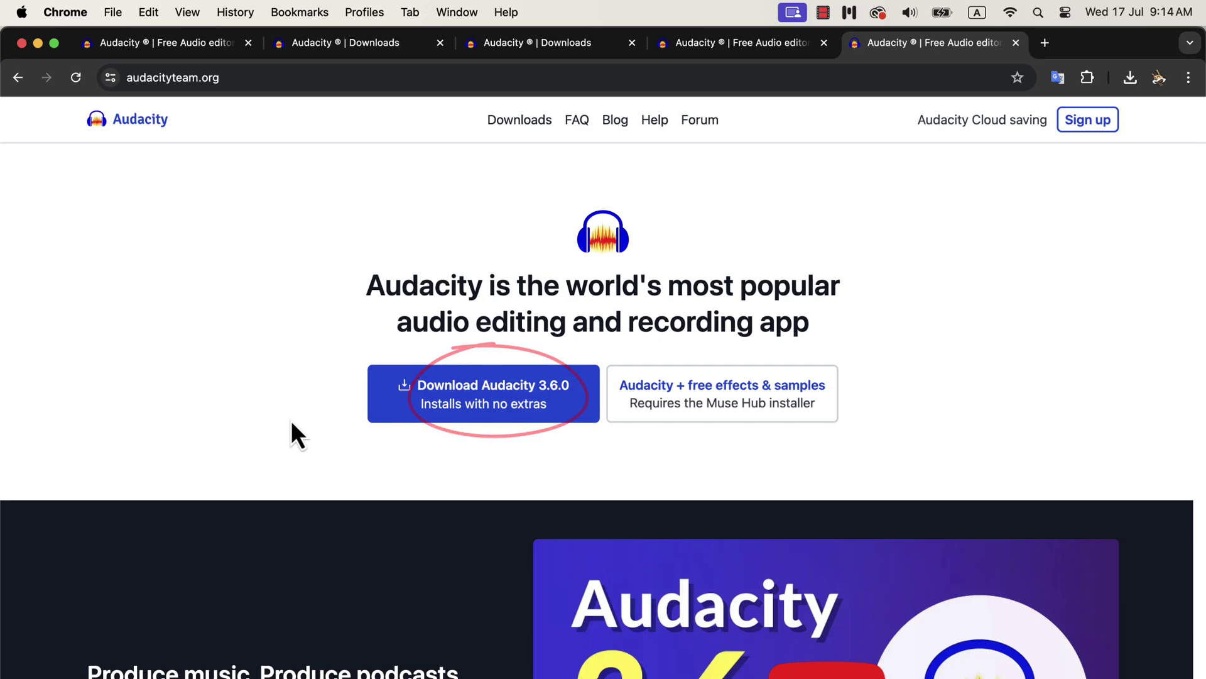
- Switch from Chrome's Audacity download page to Audacity, which shows its Welcome screen
key(super+Tab)
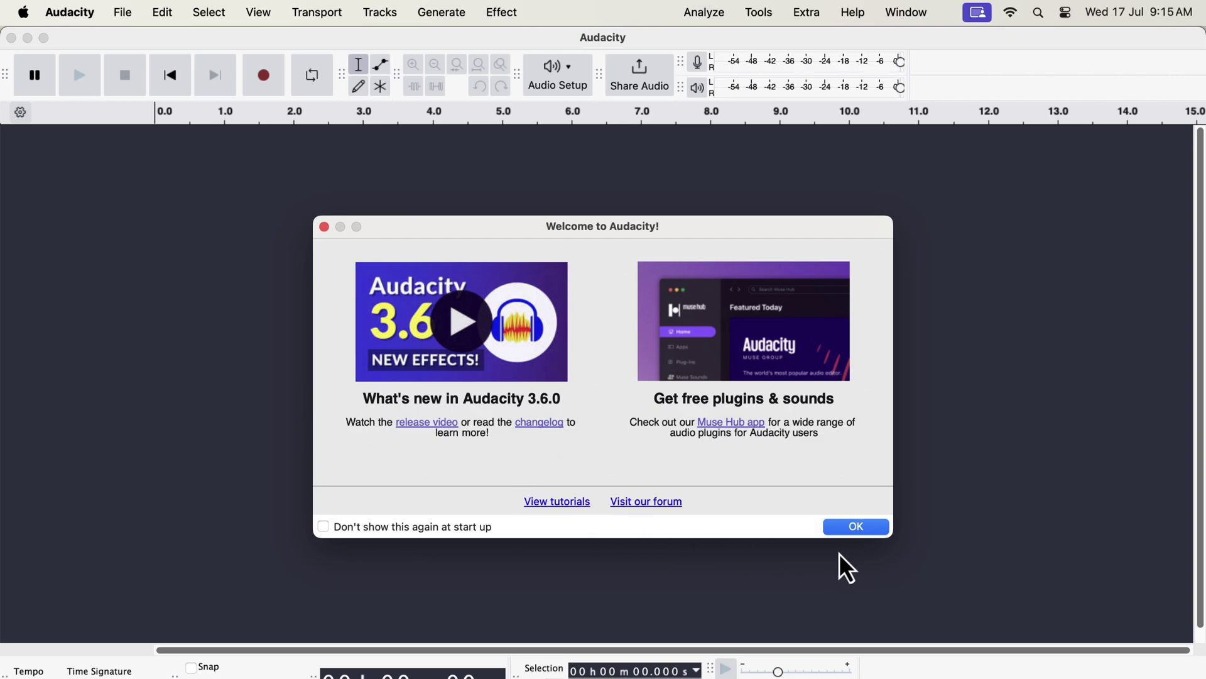
- Close the Welcome dialog and set the interface theme to Classic in Preferences
click(857, 527)
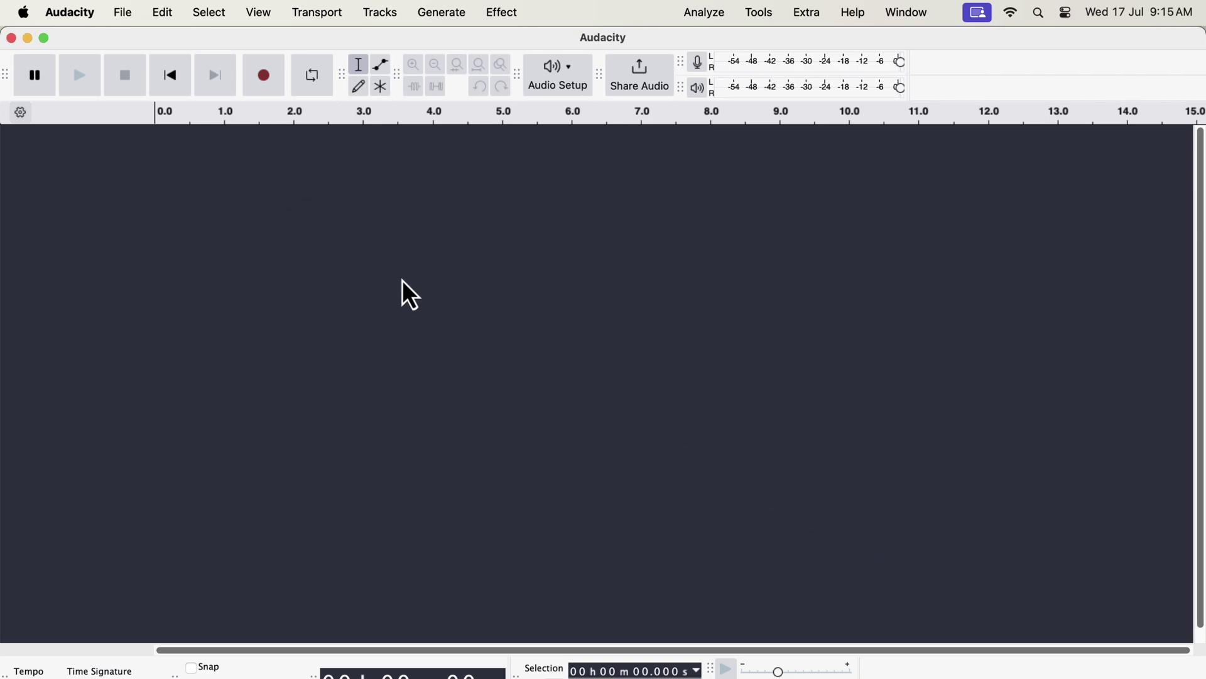
click(69, 15)
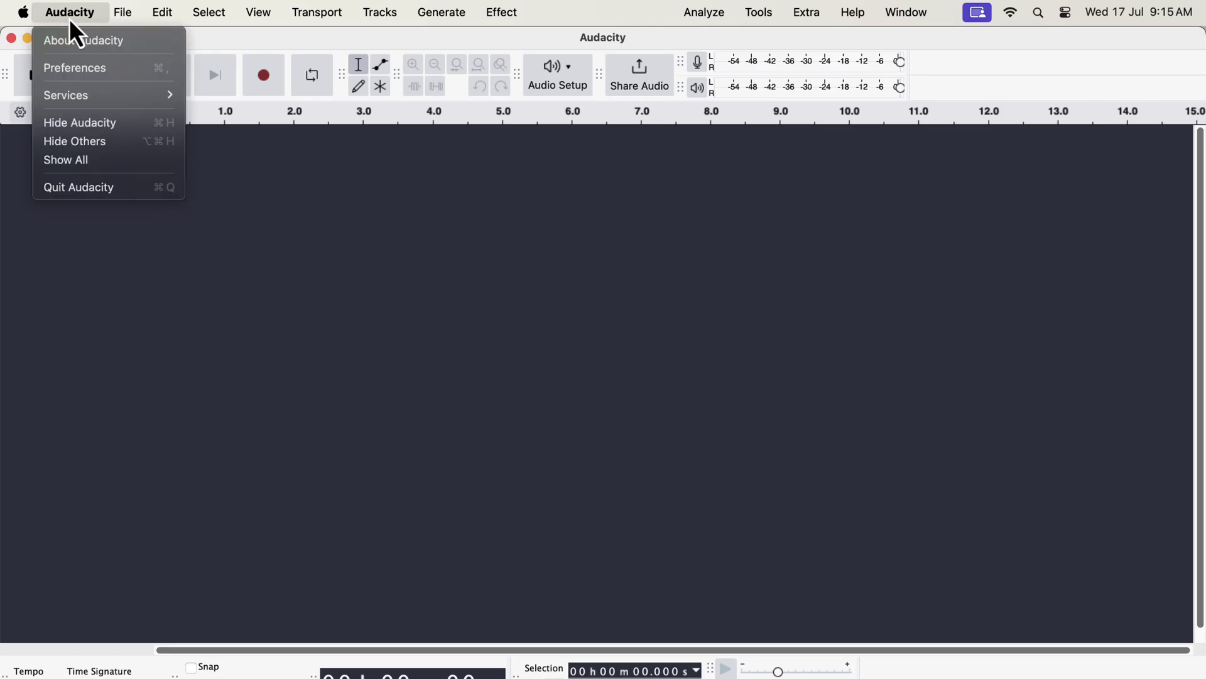
click(72, 69)
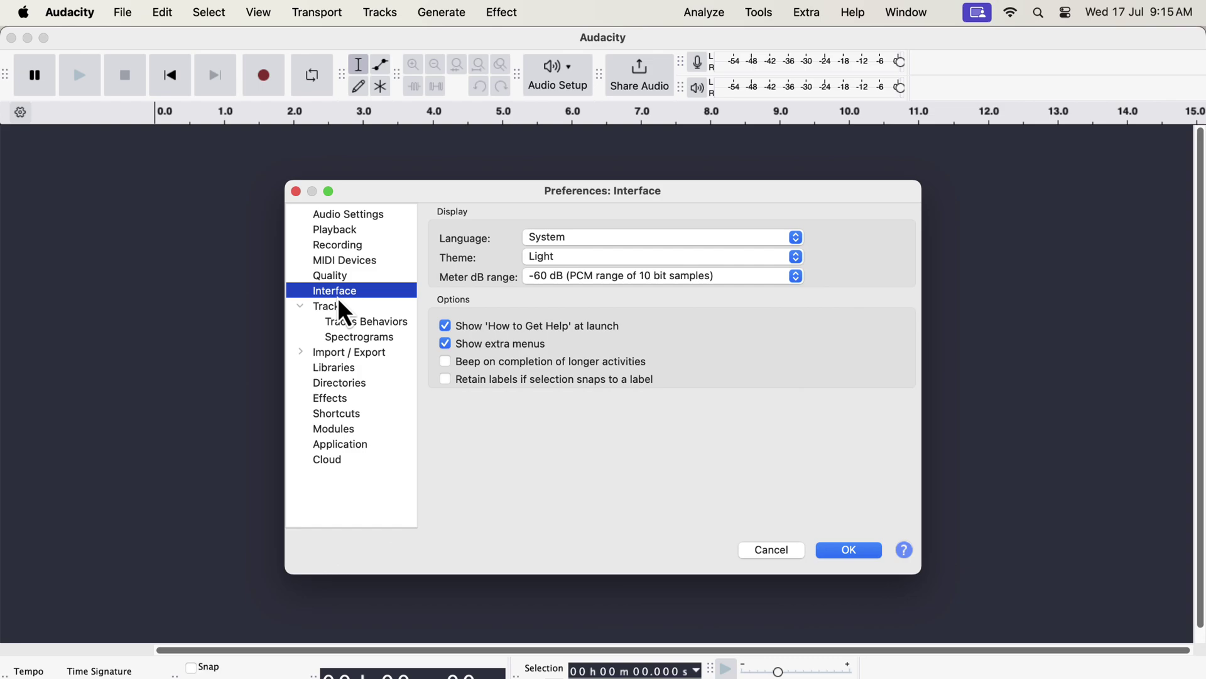
click(593, 271)
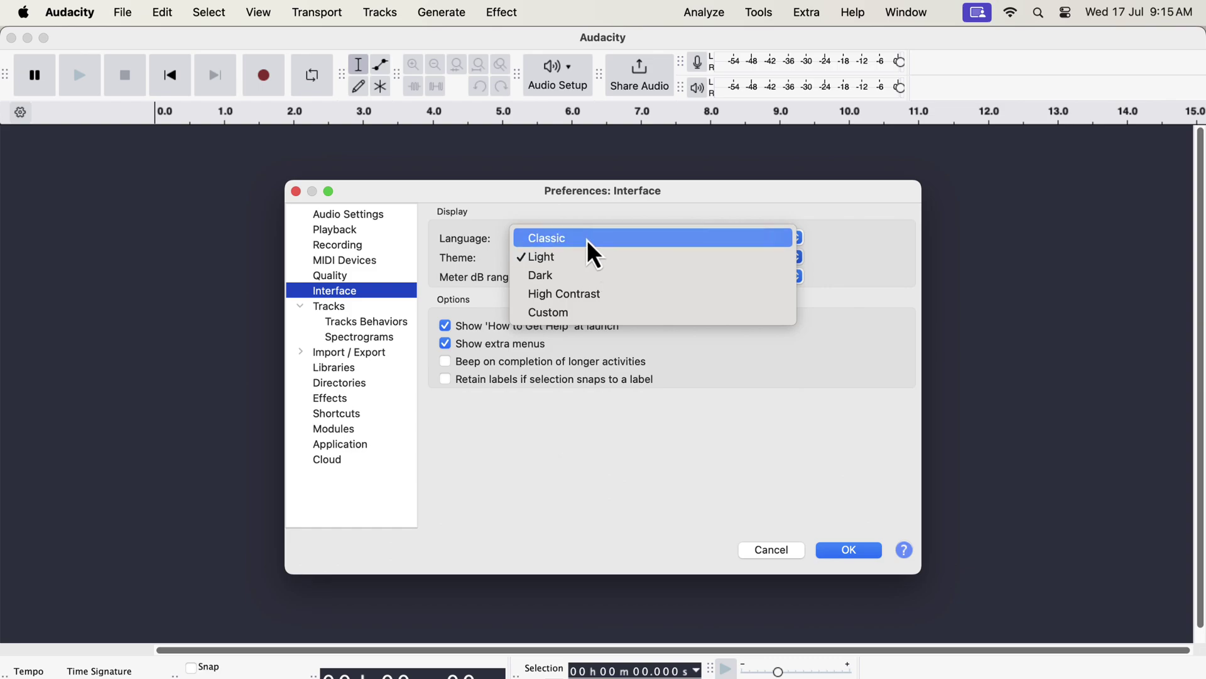
click(587, 239)
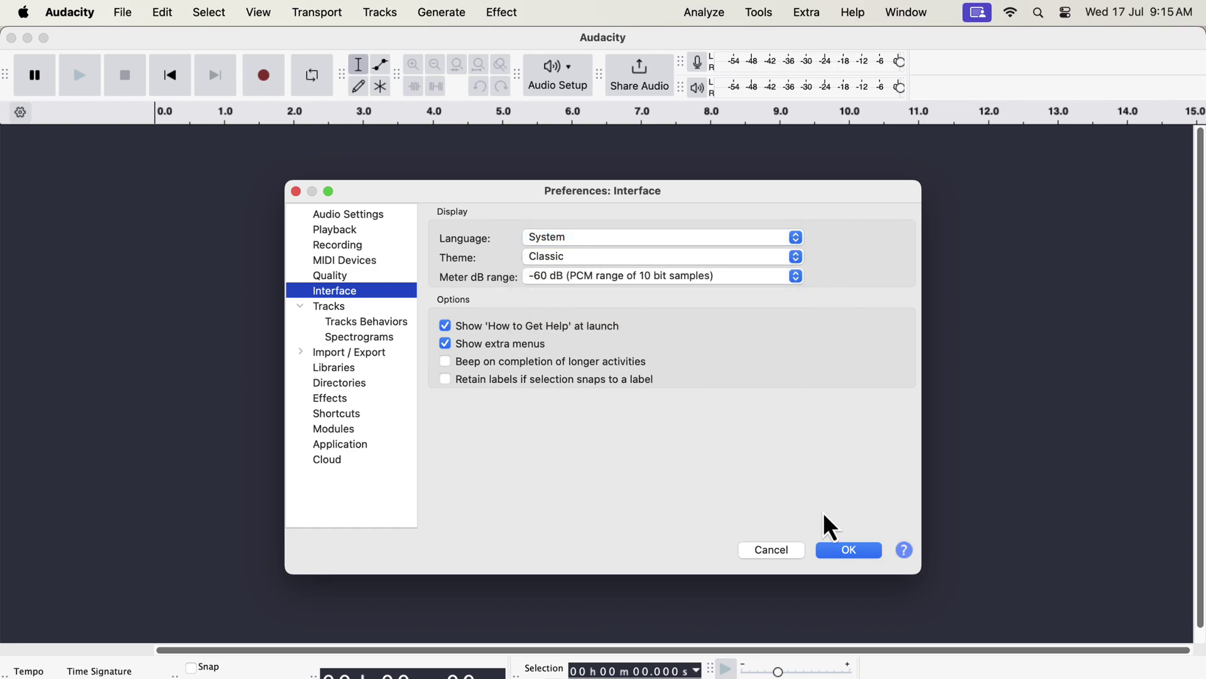
click(849, 551)
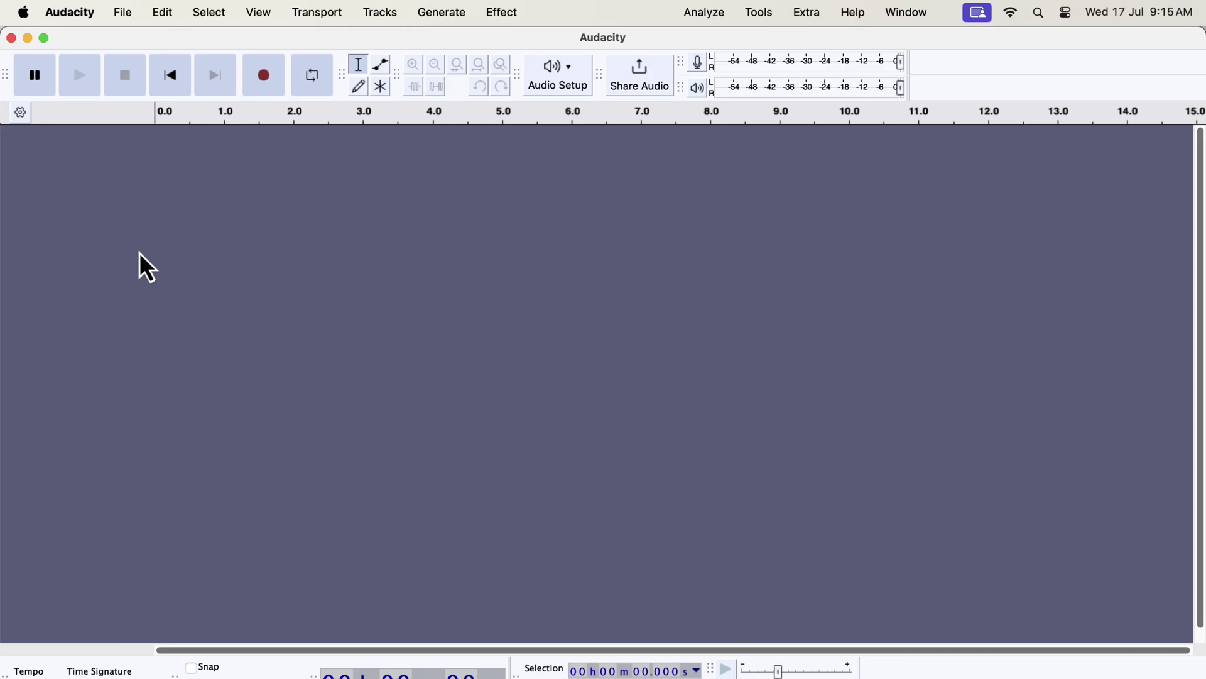
- Set the interface theme to Dark, then start recording speech into a new Audio 1 track
click(78, 9)
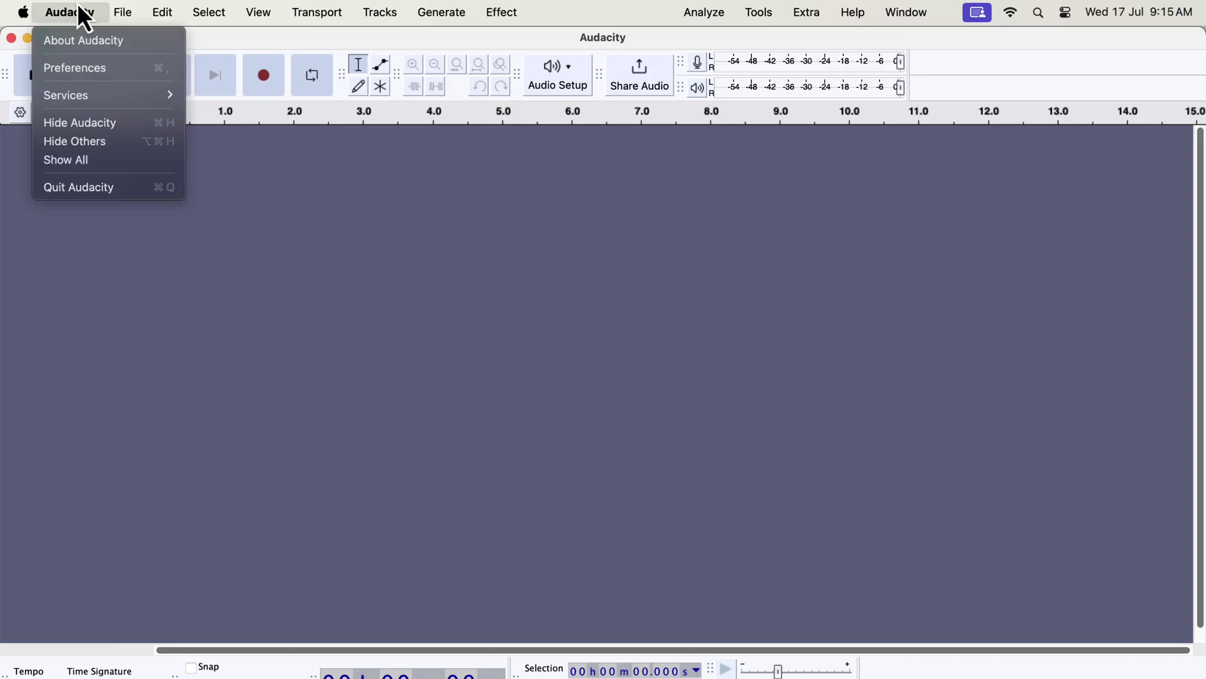
click(73, 69)
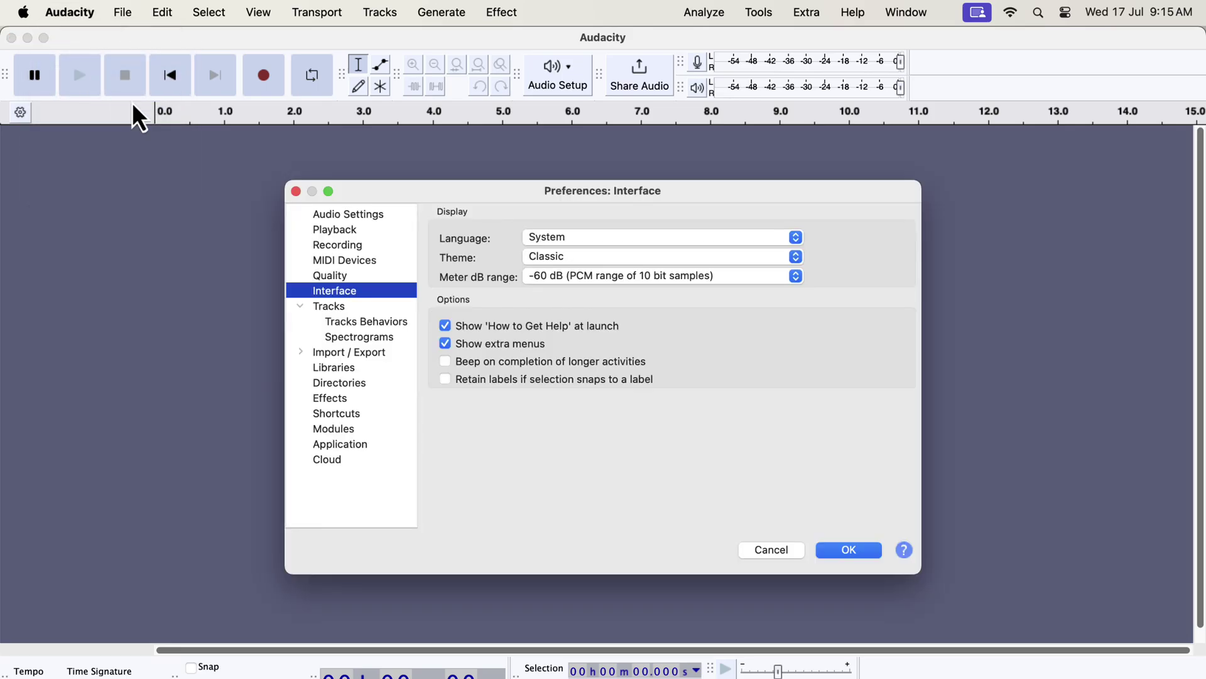
click(534, 257)
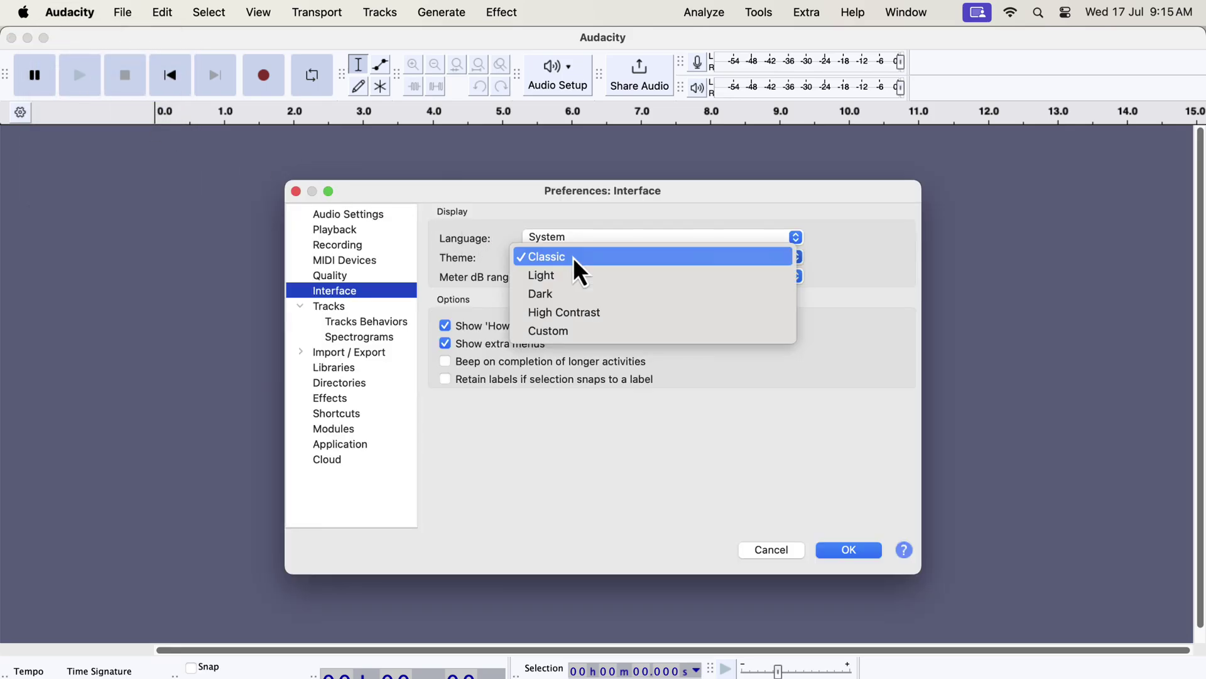
click(563, 297)
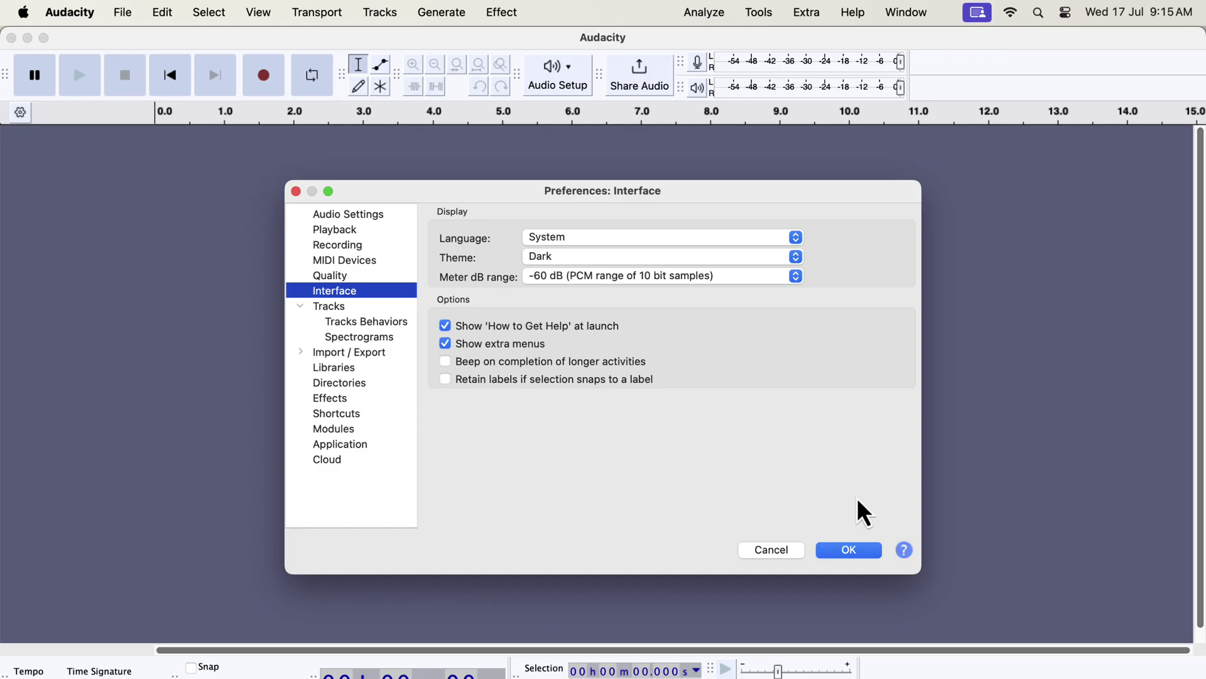
click(864, 556)
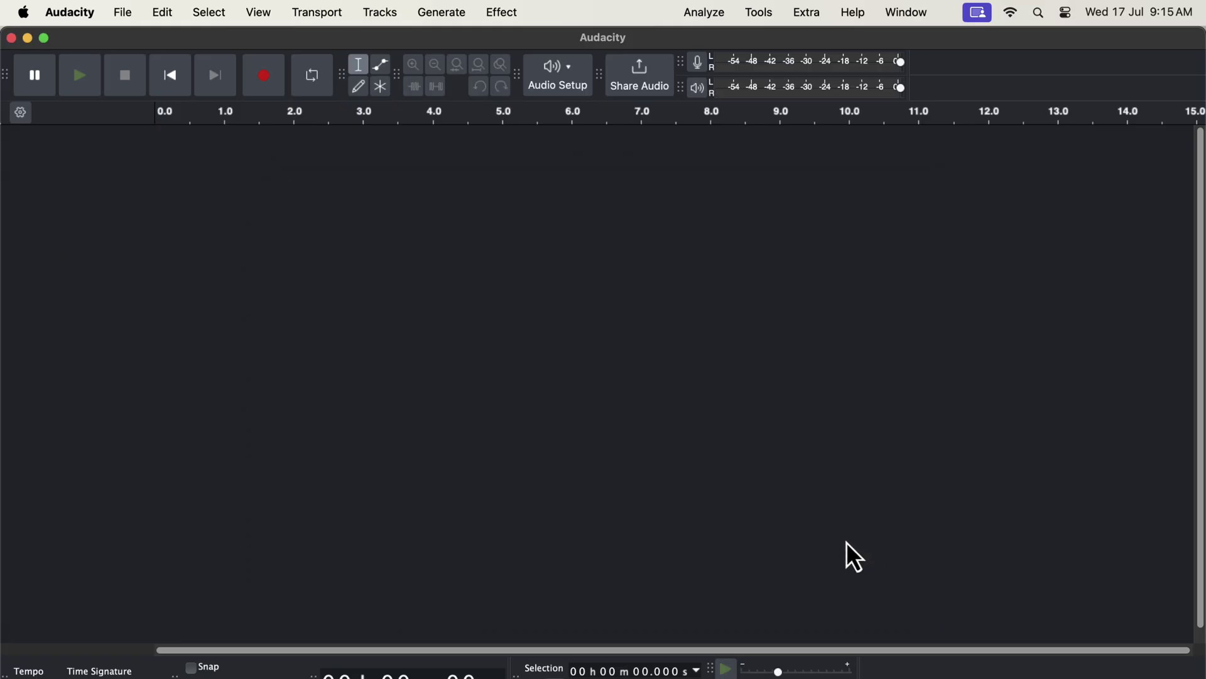
click(267, 82)
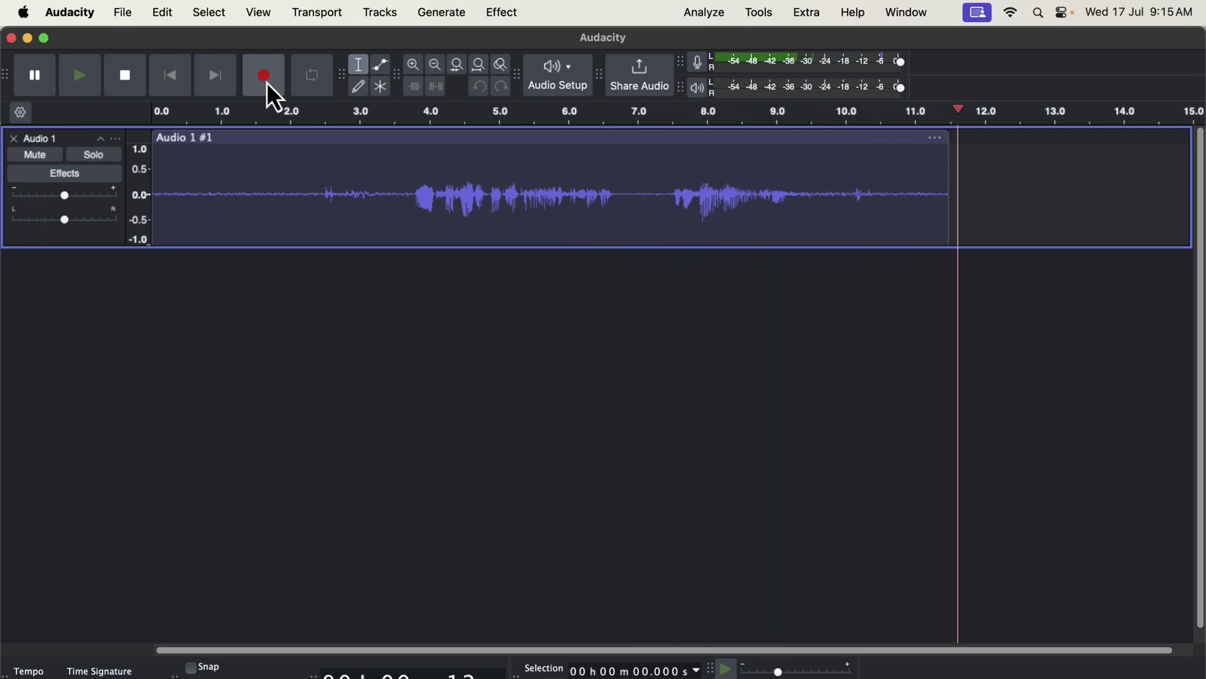
- Stop the recording and set the interface theme back to Light
click(130, 80)
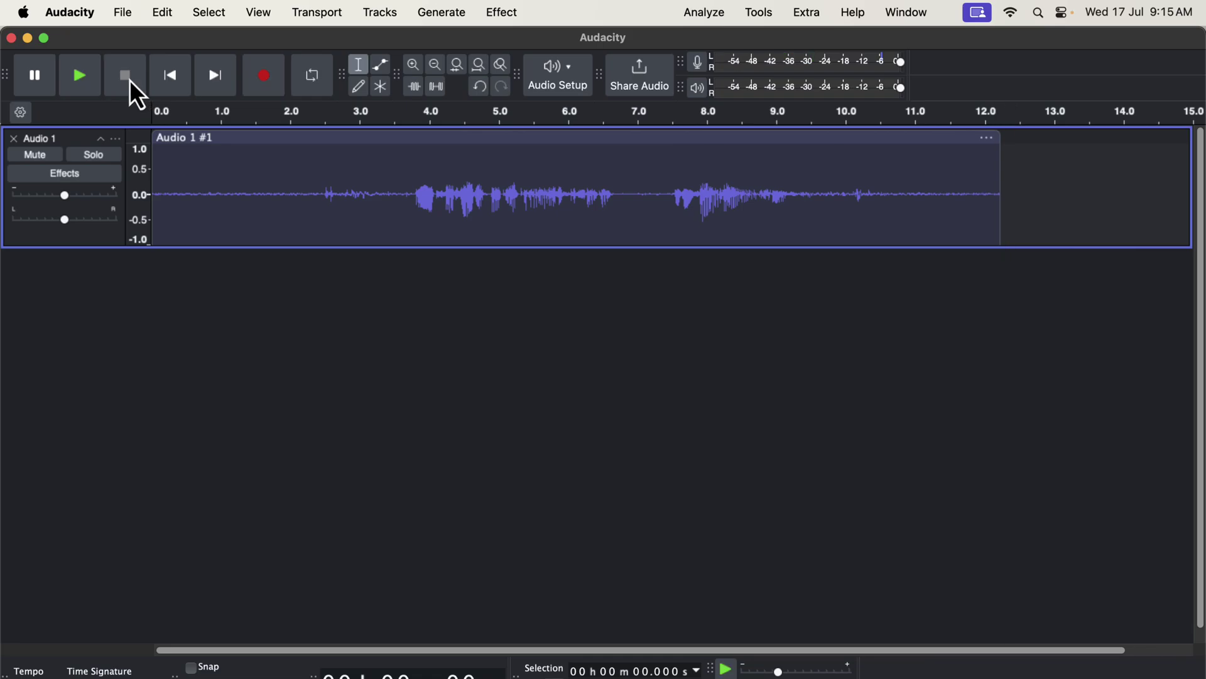
click(77, 19)
click(81, 68)
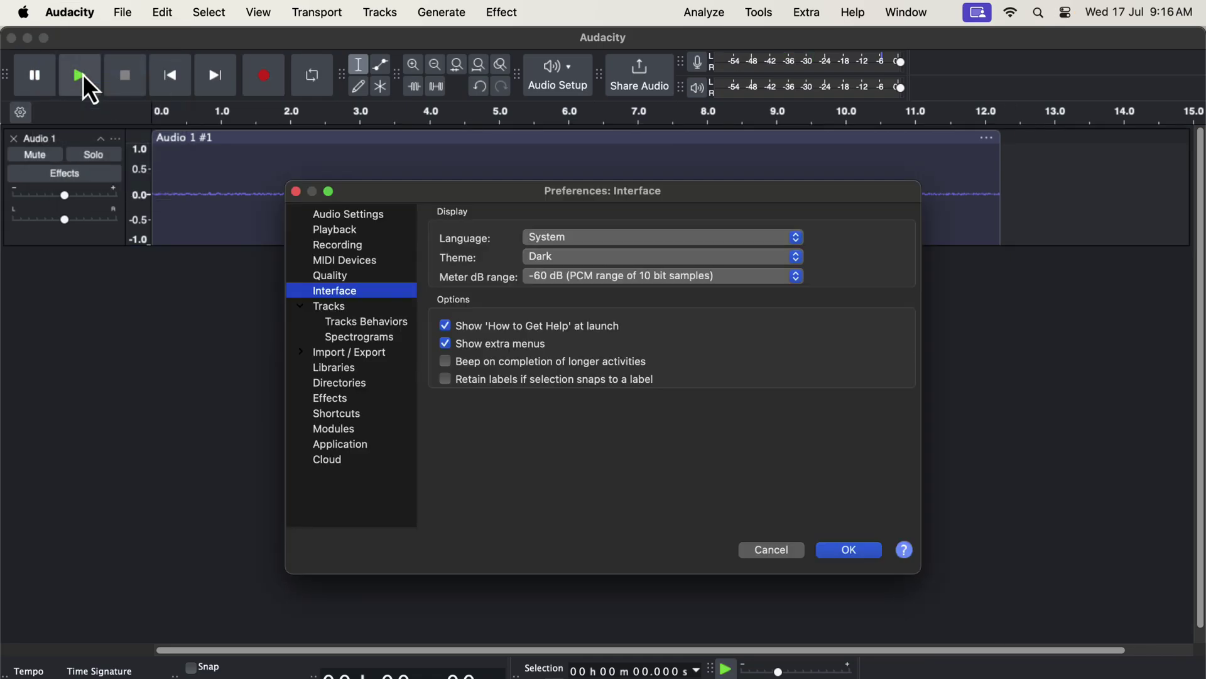
click(536, 253)
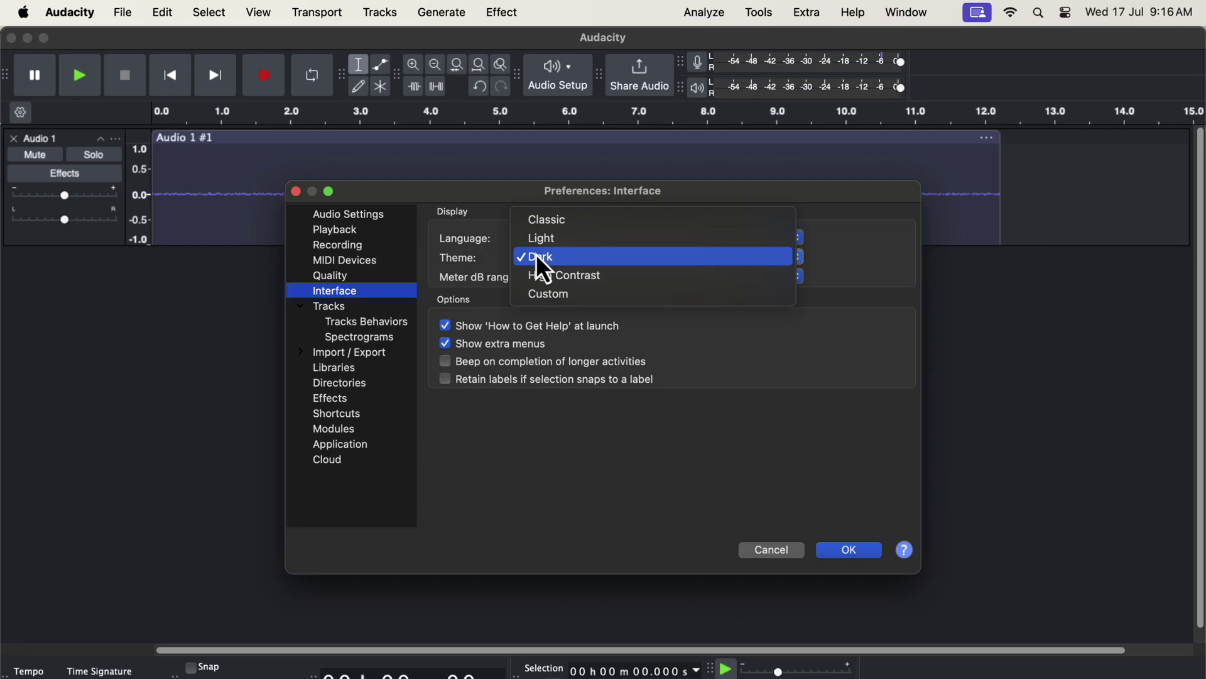
click(557, 242)
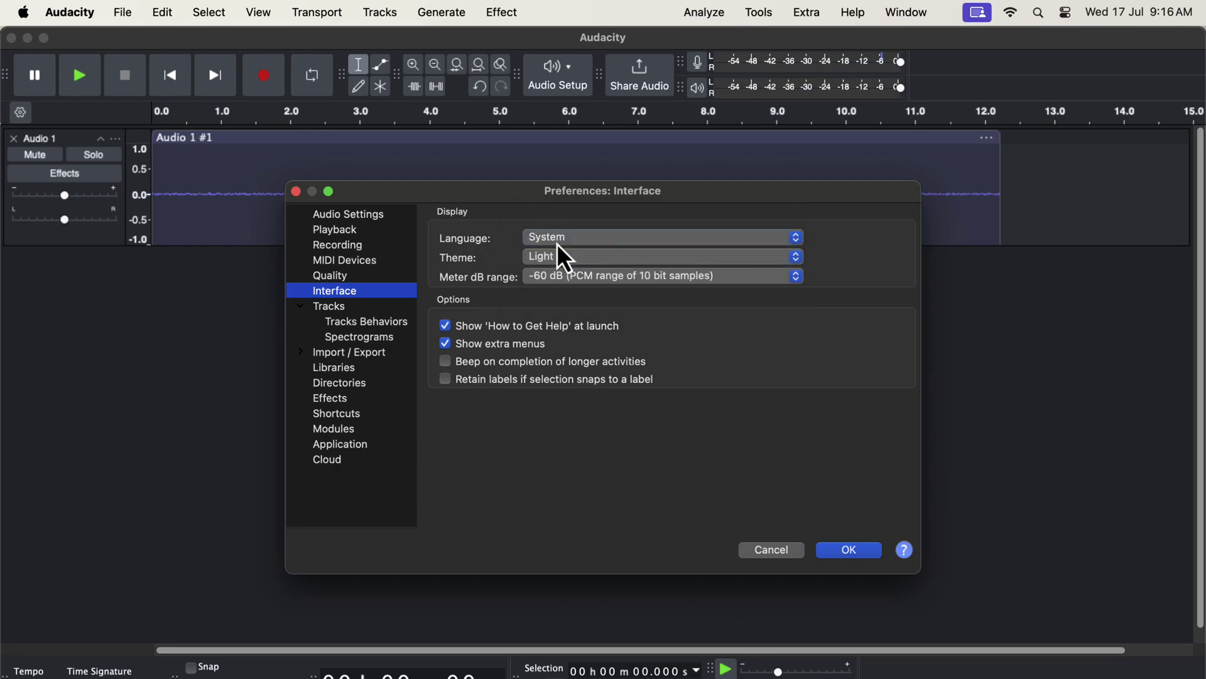
click(870, 550)
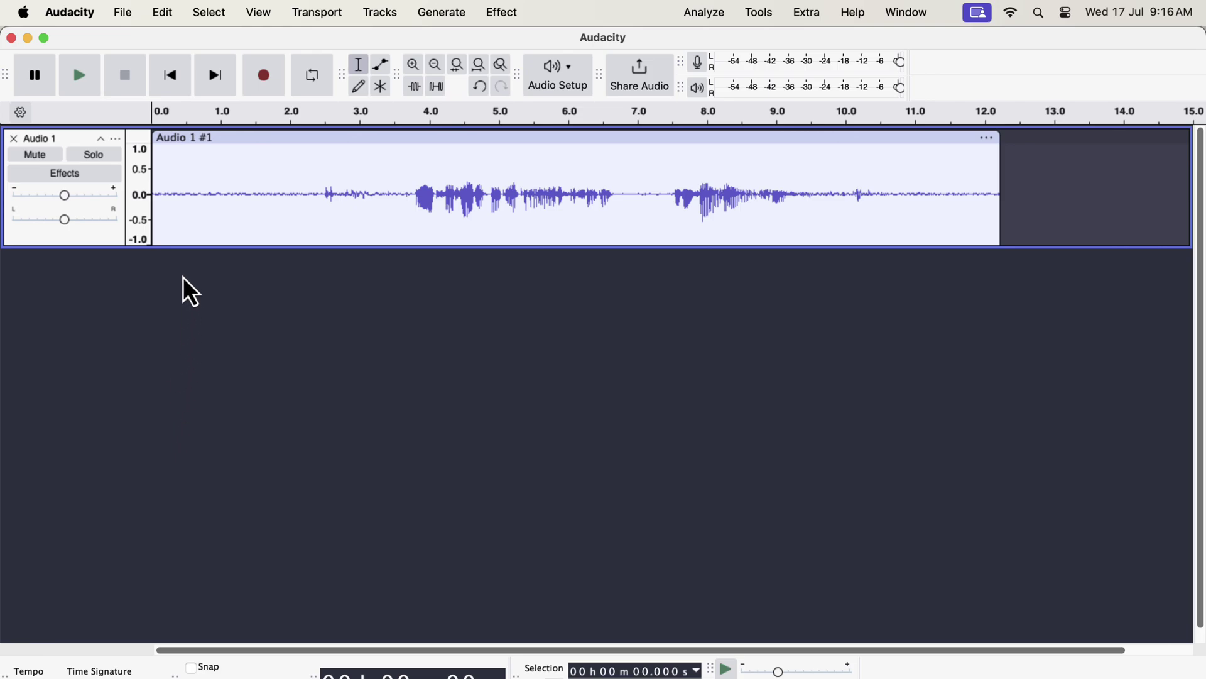
- Select the whole Audio 1 #1 clip and clear the selection, several times over
click(191, 226)
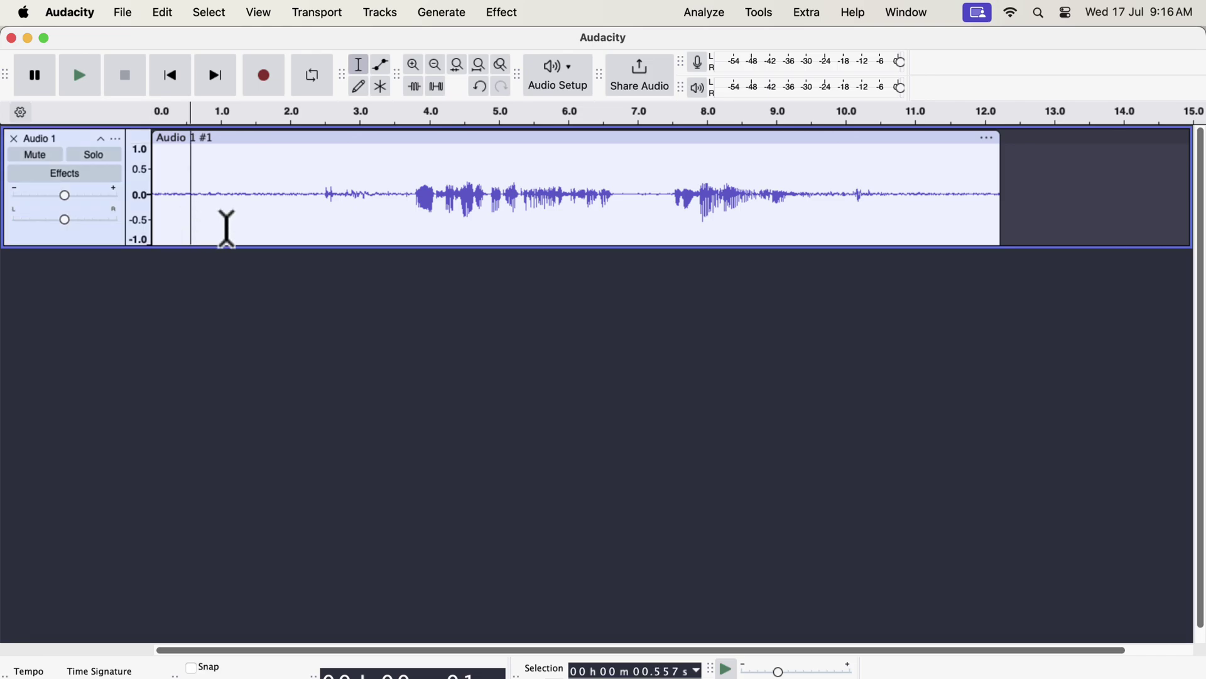
double_click(302, 201)
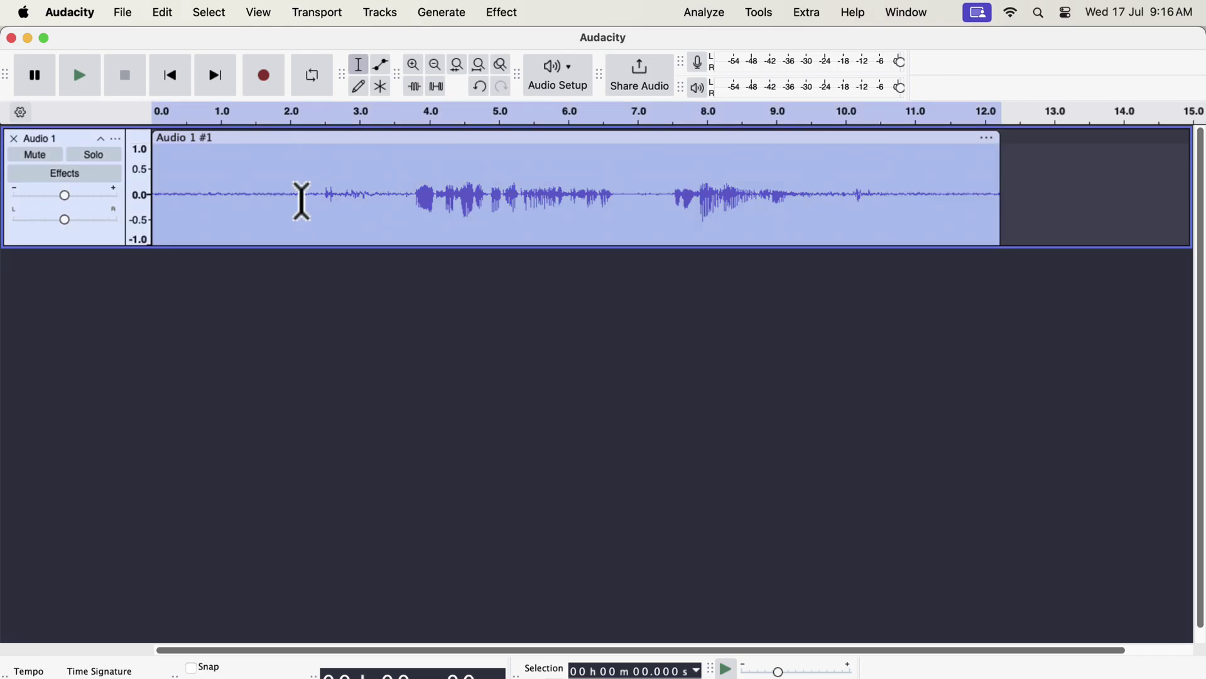
click(174, 313)
double_click(300, 179)
click(169, 274)
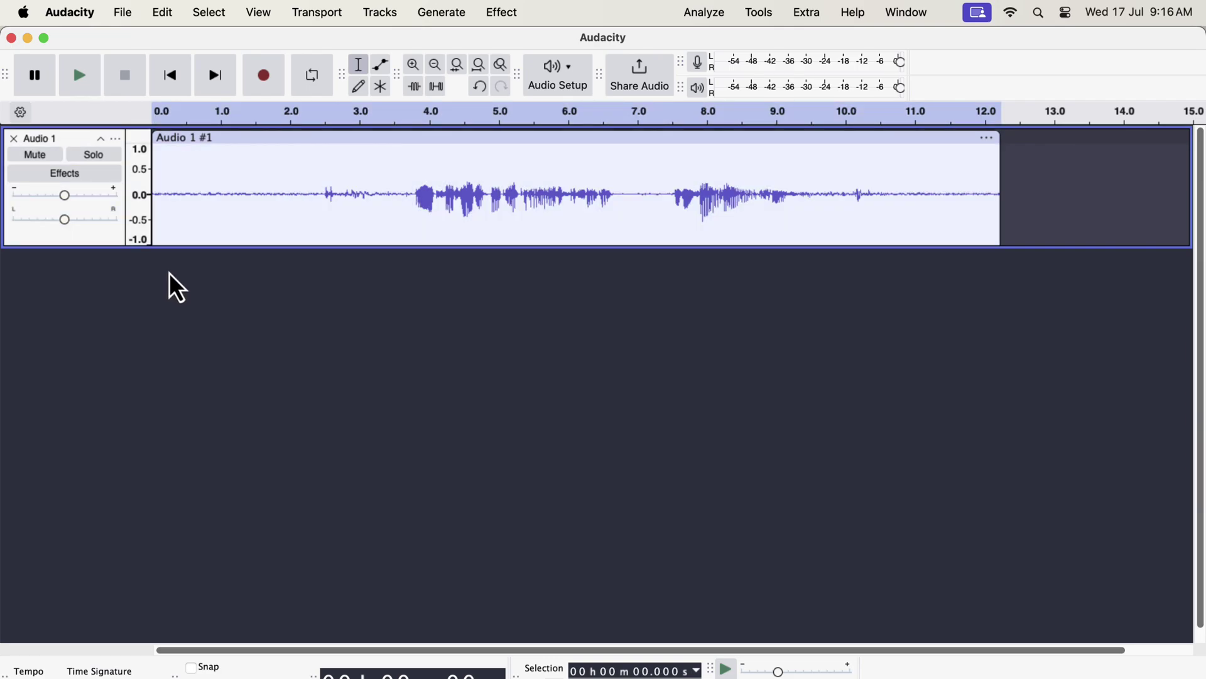
double_click(260, 195)
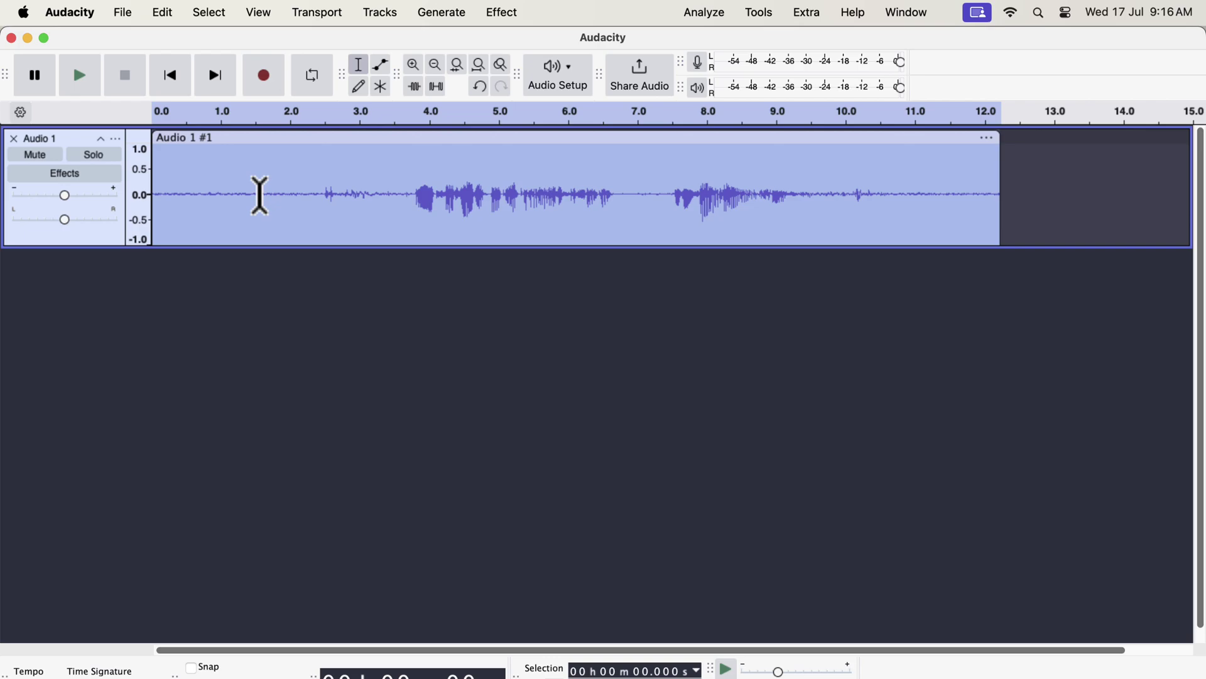
click(165, 290)
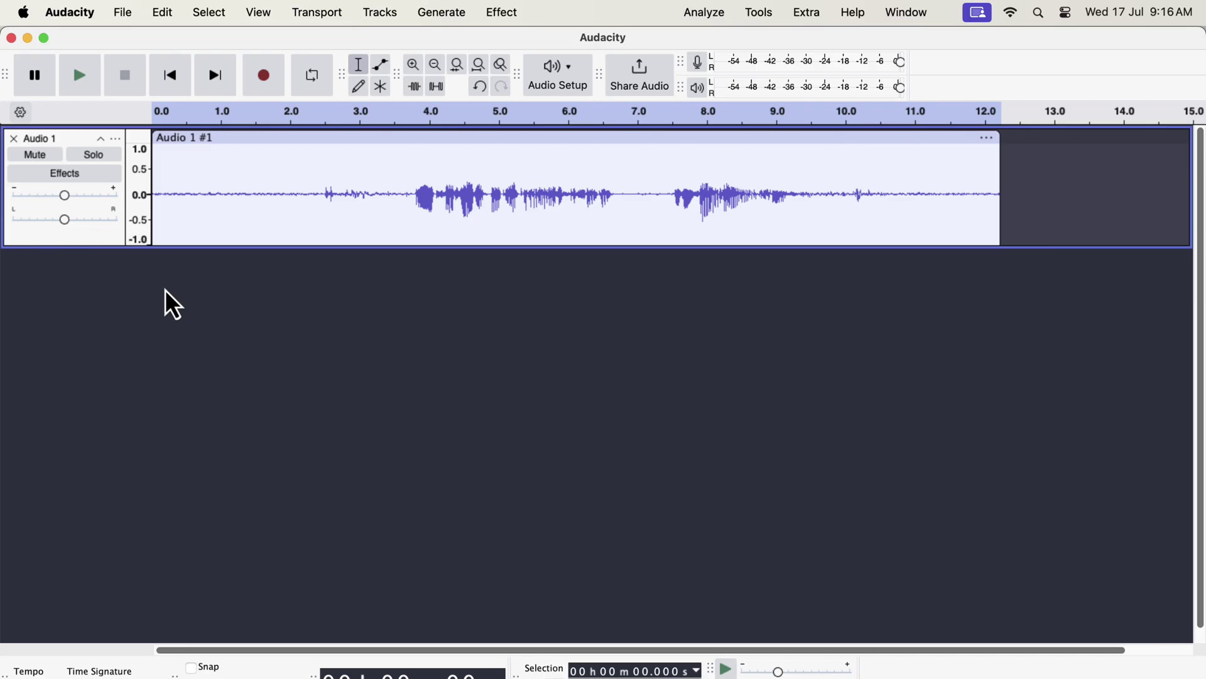
- Add Audacity's Compressor as a realtime effect on Audio 1 and show its default settings
click(78, 179)
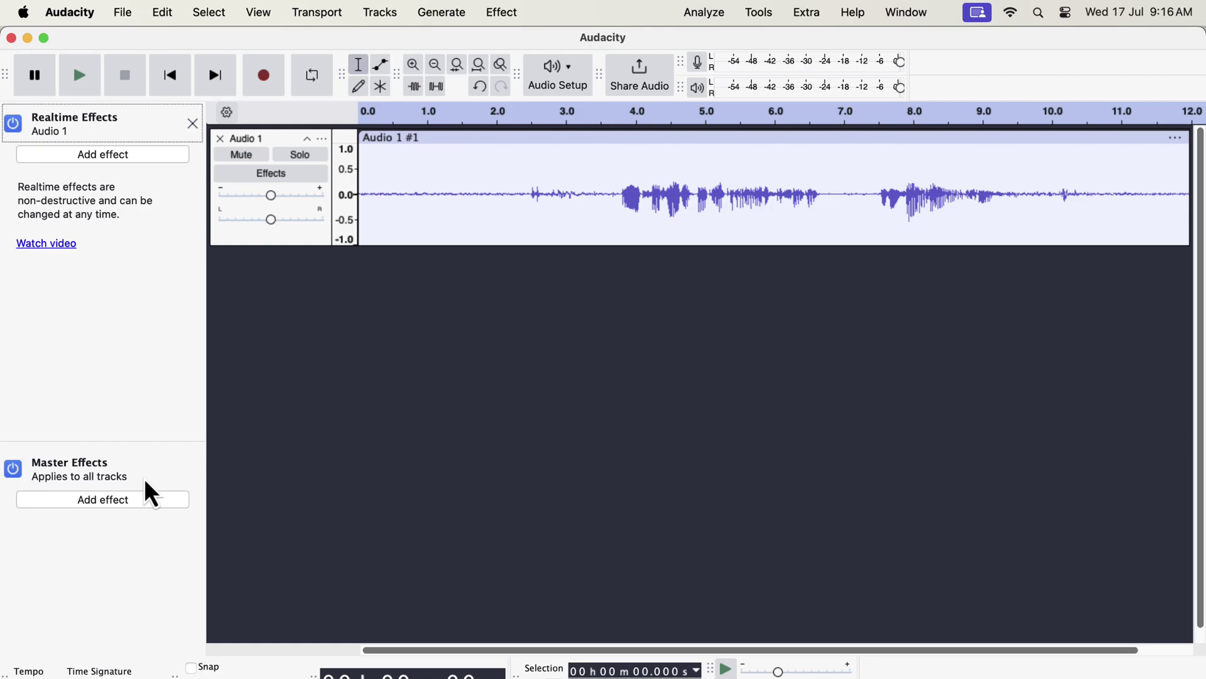
click(125, 158)
mouse_move(130, 175)
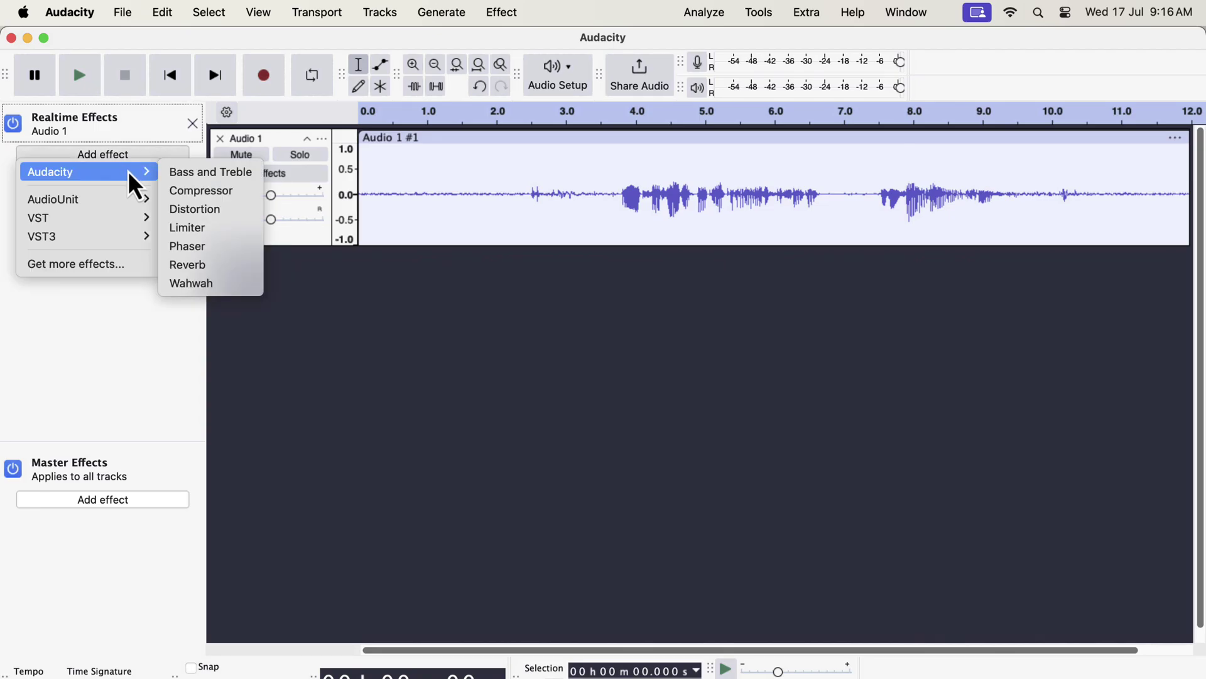
click(214, 190)
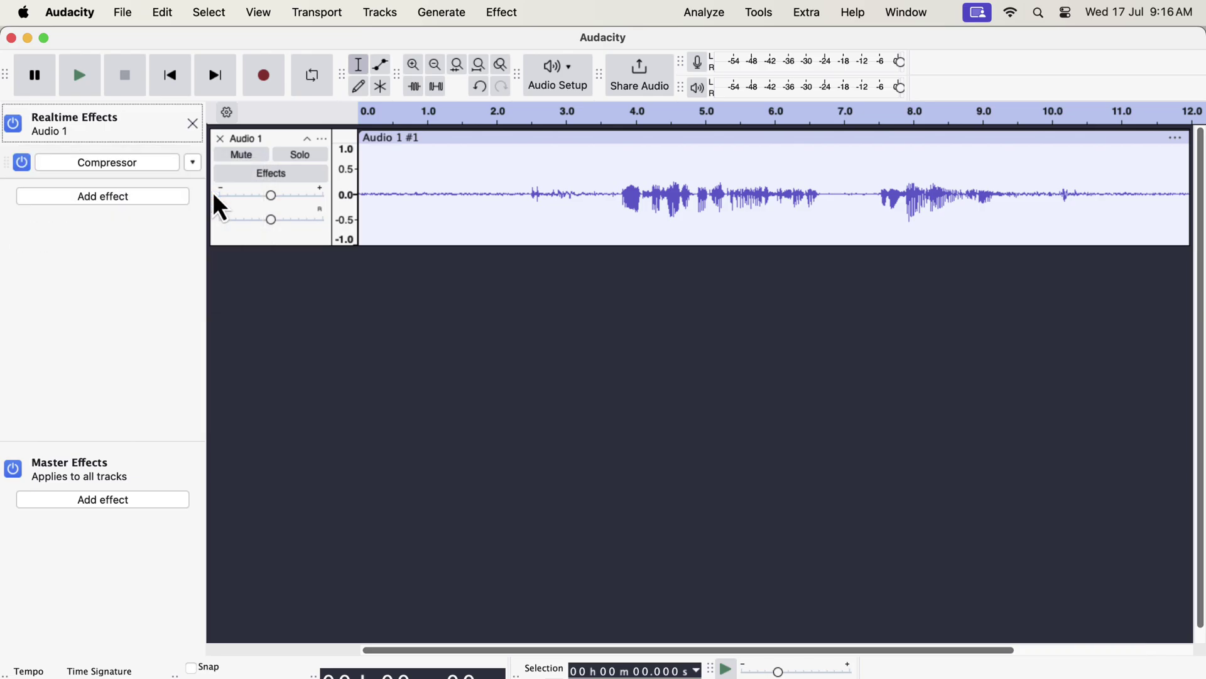
click(133, 164)
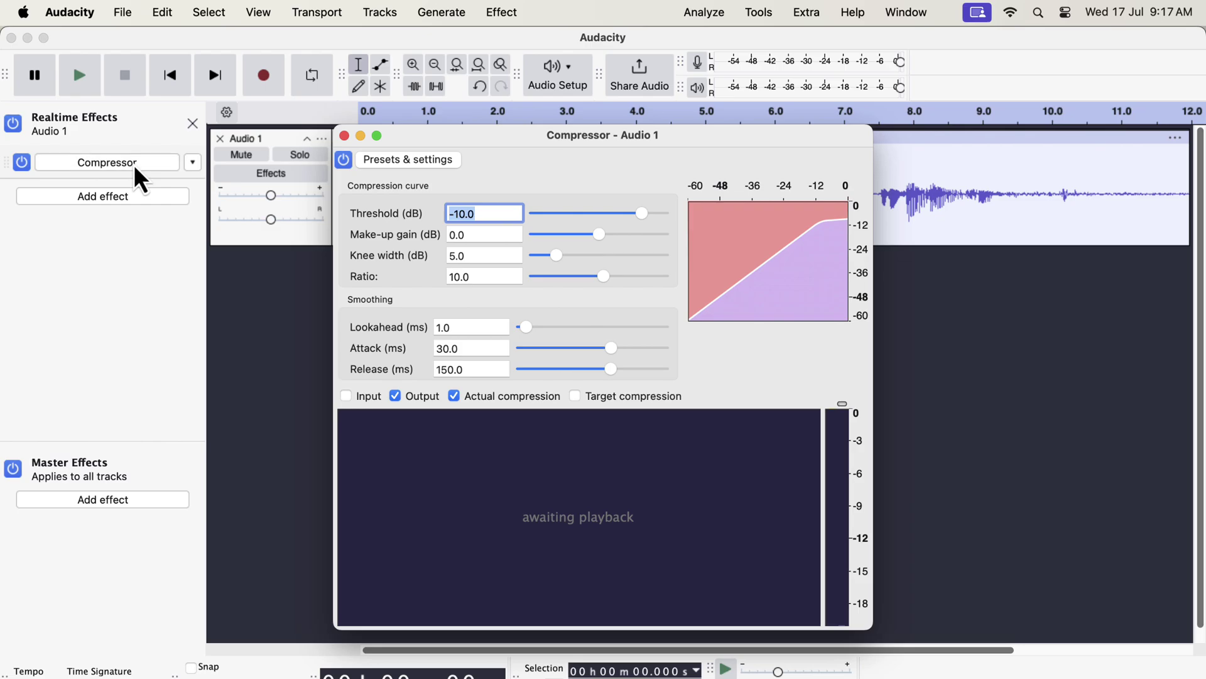
click(344, 136)
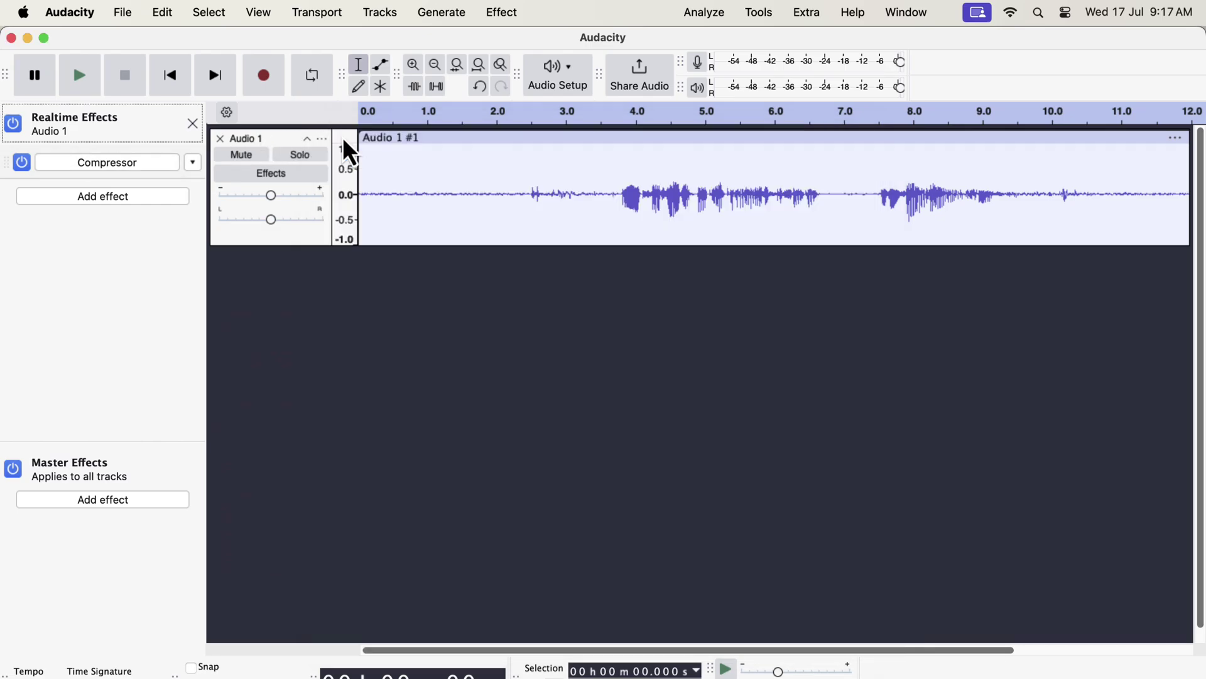
click(494, 14)
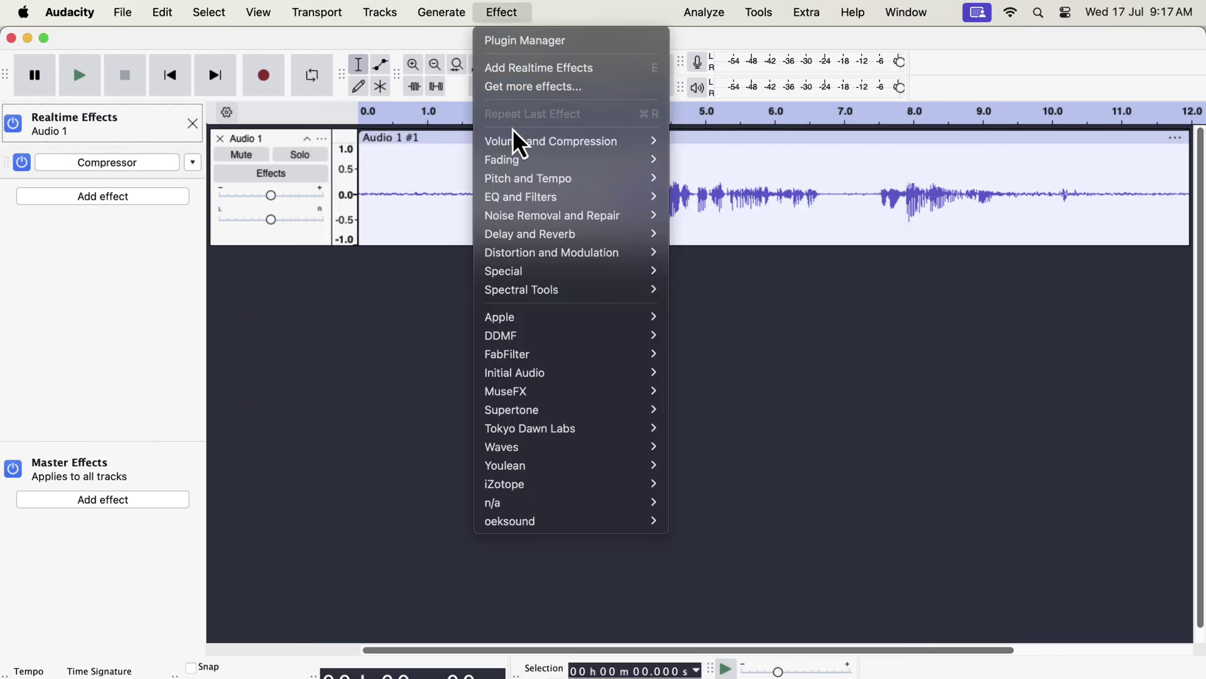
mouse_move(516, 139)
click(682, 180)
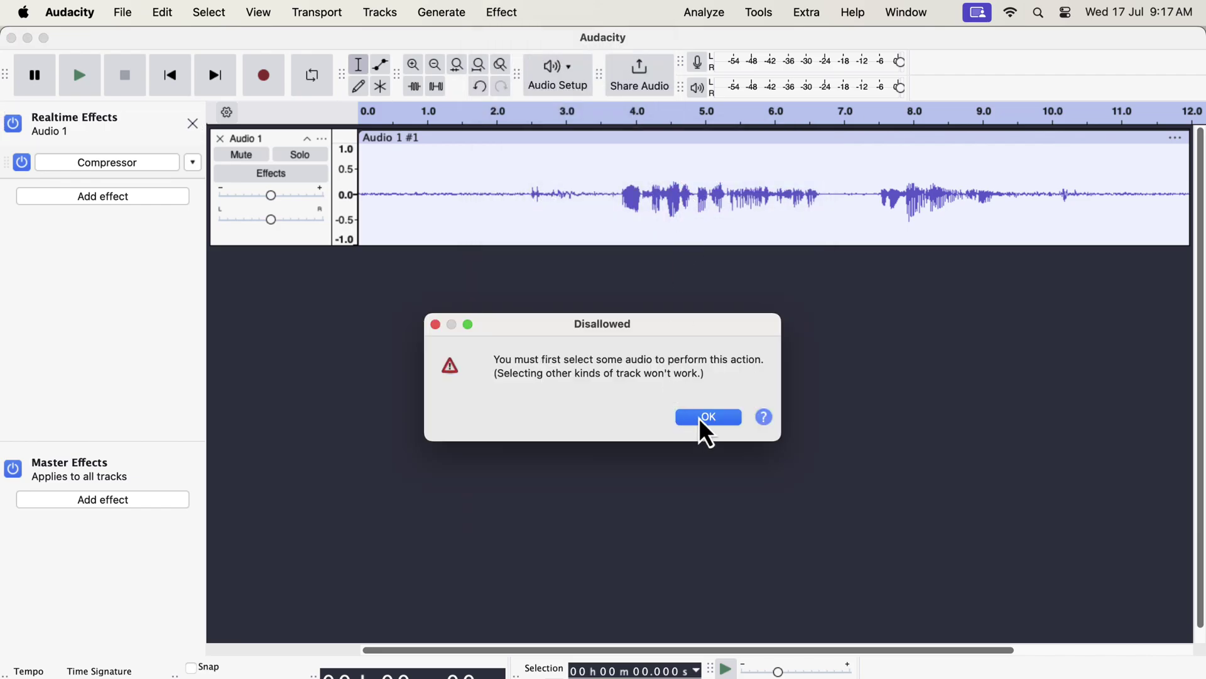
click(703, 417)
double_click(635, 217)
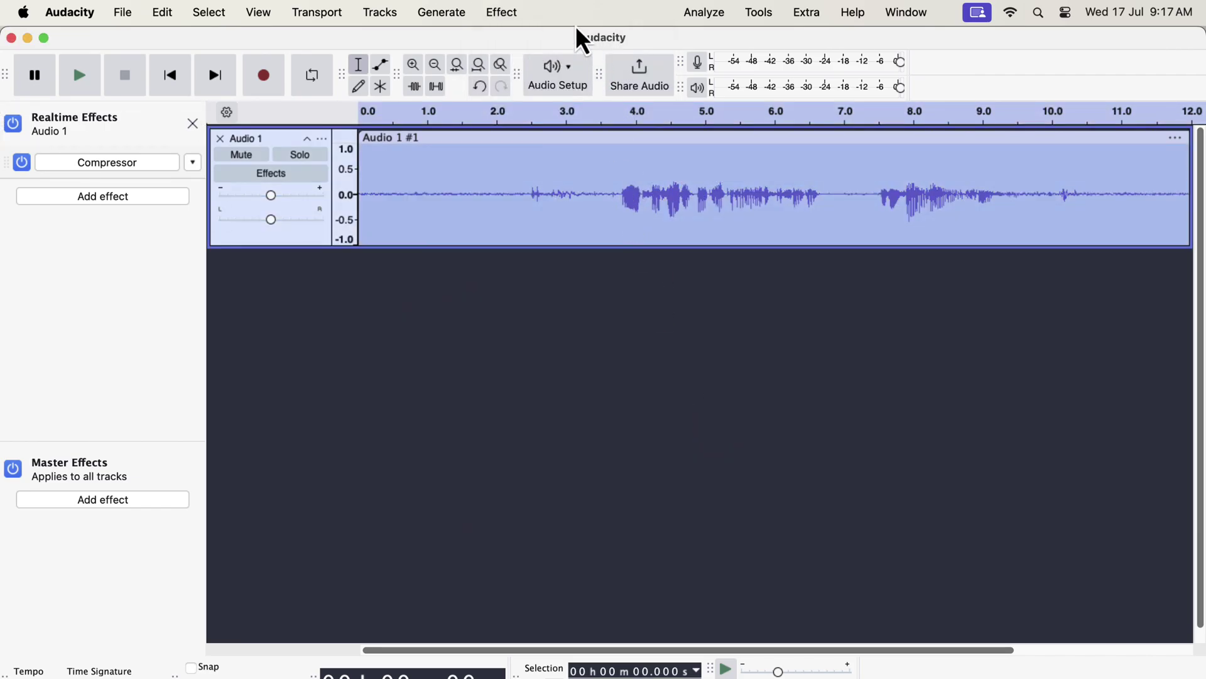
click(504, 18)
mouse_move(573, 143)
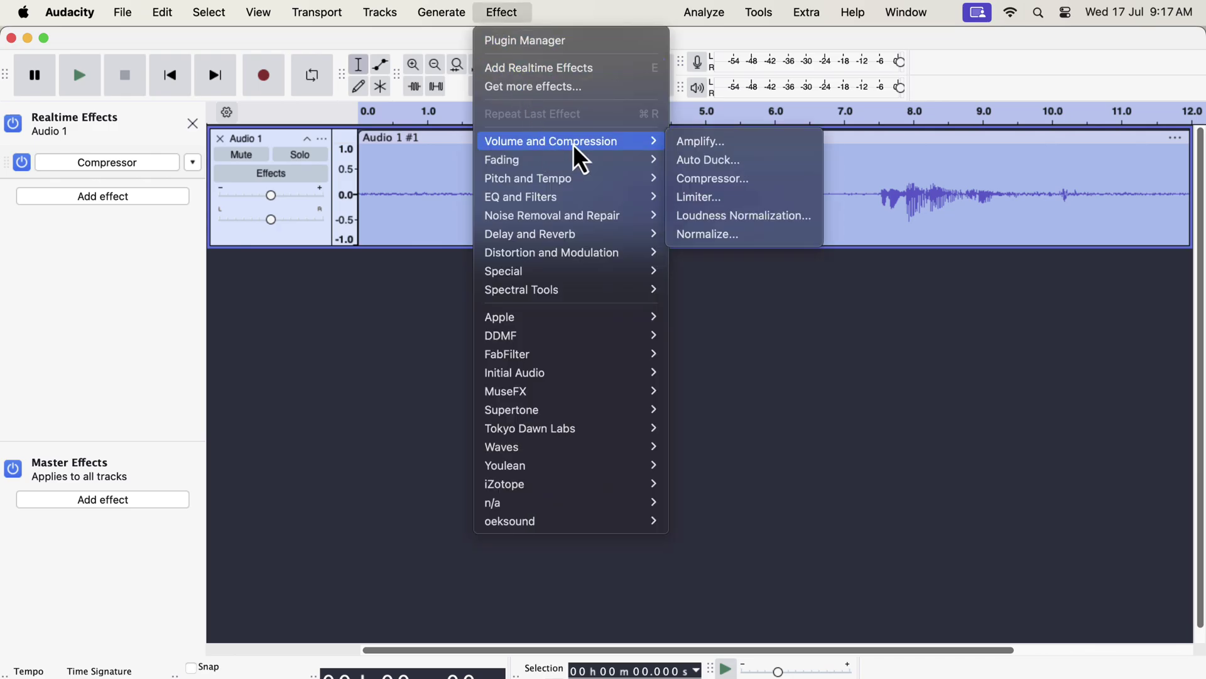
click(699, 178)
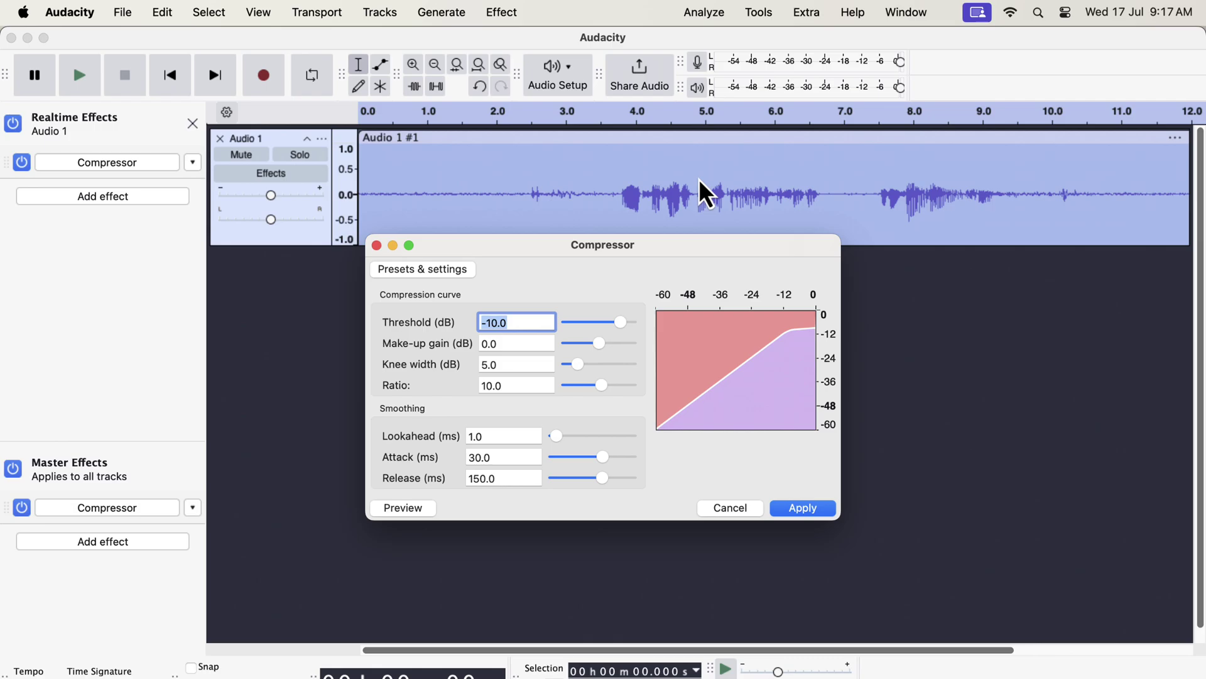
click(377, 245)
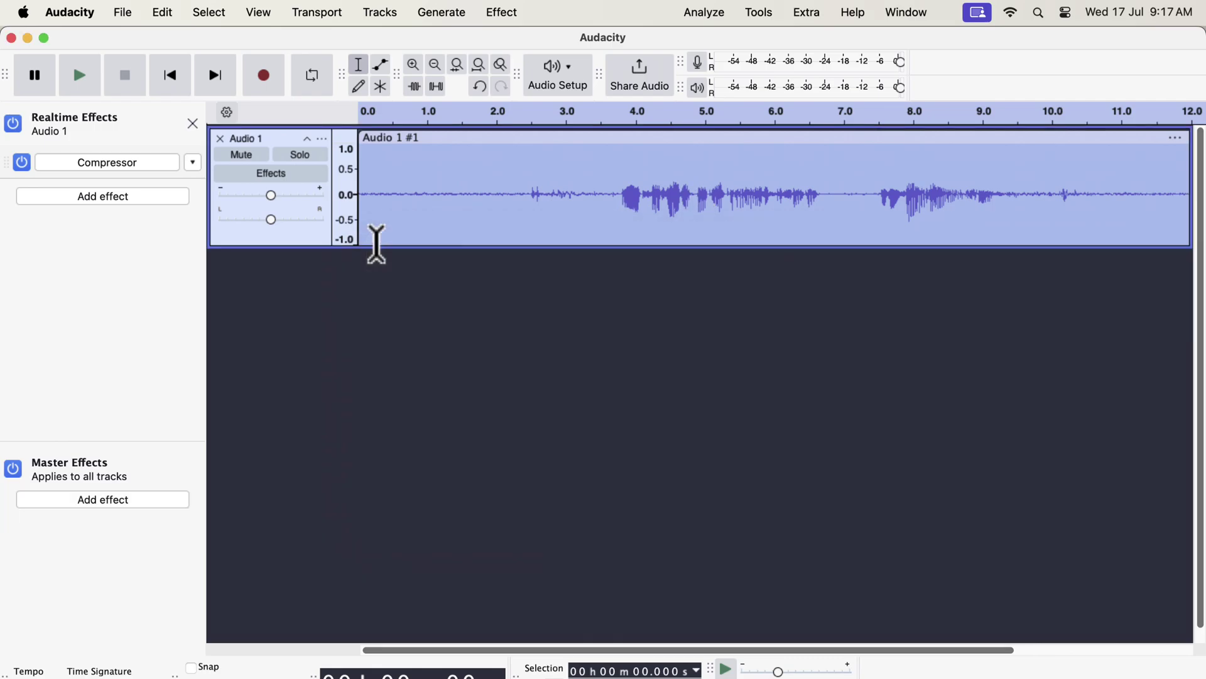
- Launch Muse Hub by searching 'mus' in Spotlight
key(super+space)
text(mus)
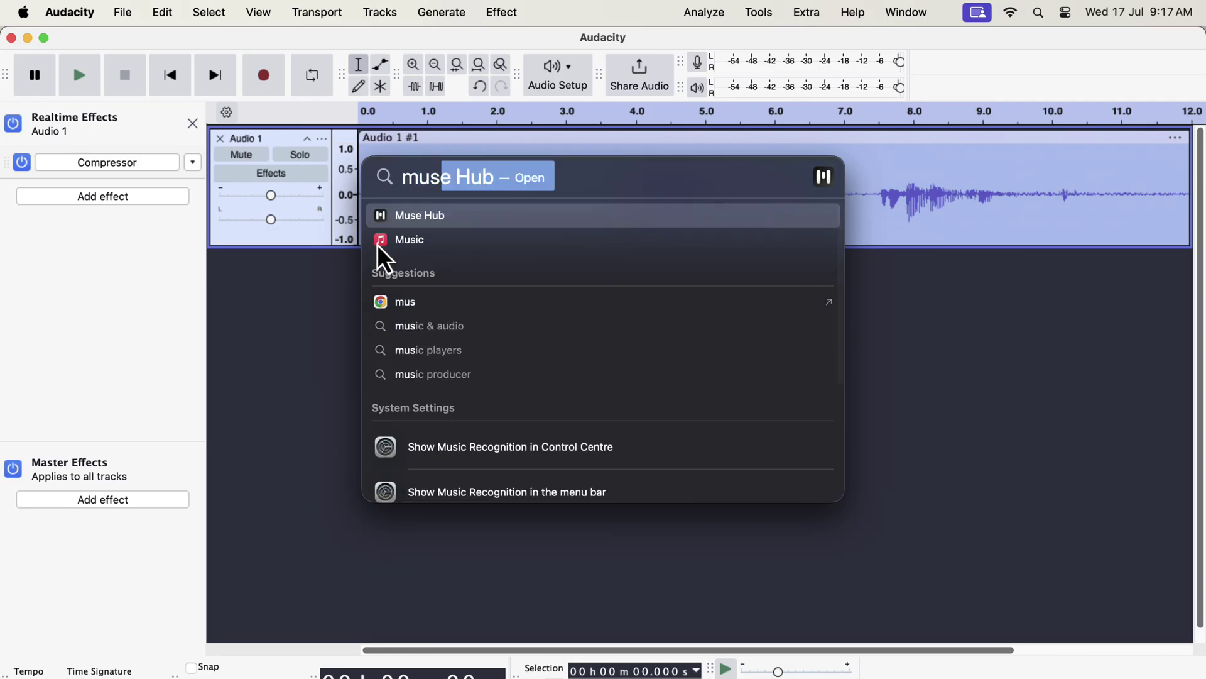
key(Return)
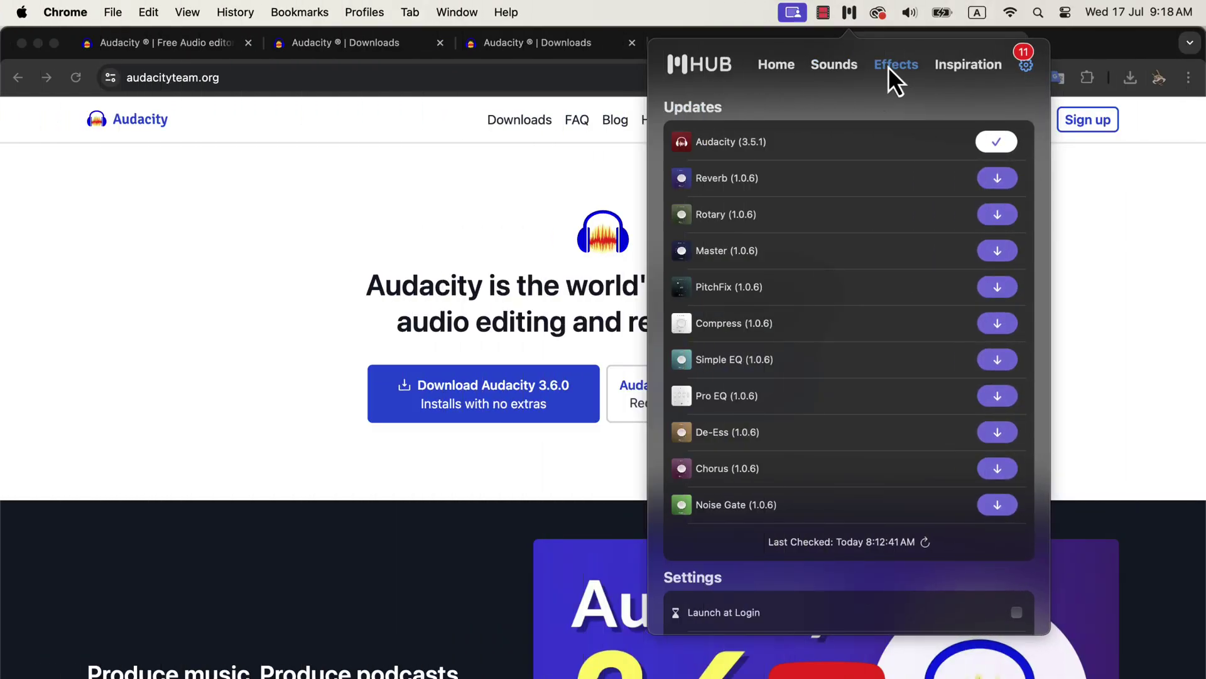
- Show Muse Hub's Effects catalogue and scroll along the Get Creative row
click(891, 65)
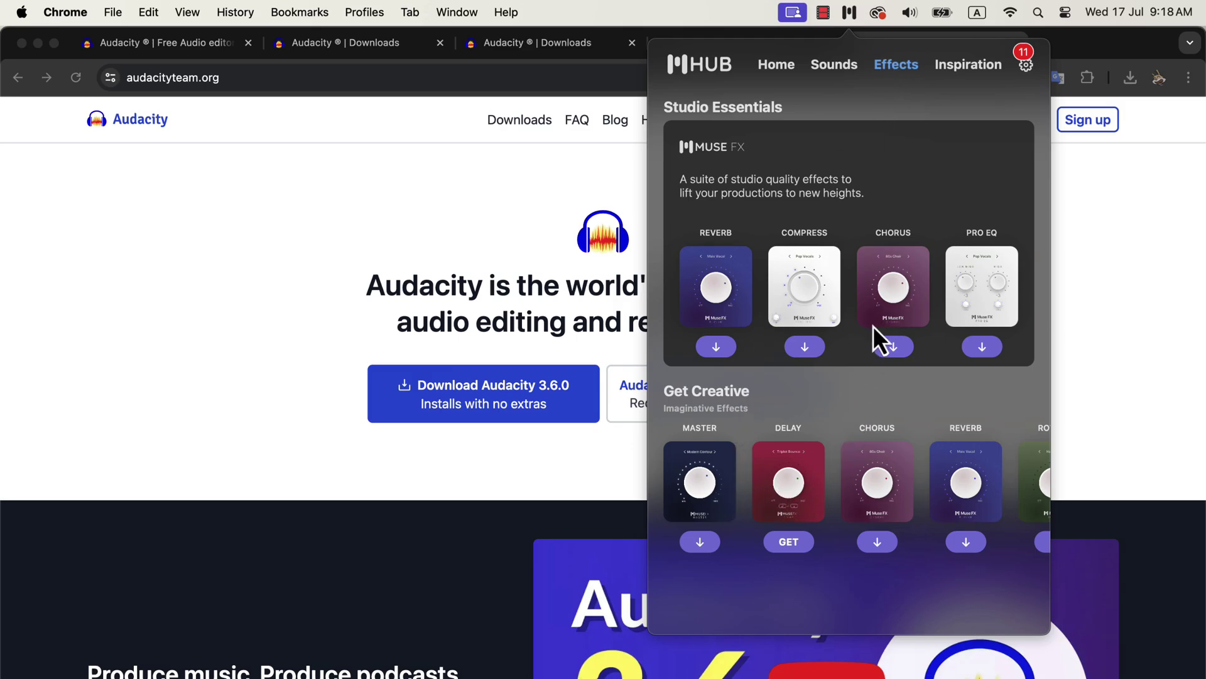
scroll(901, 487, right, 5)
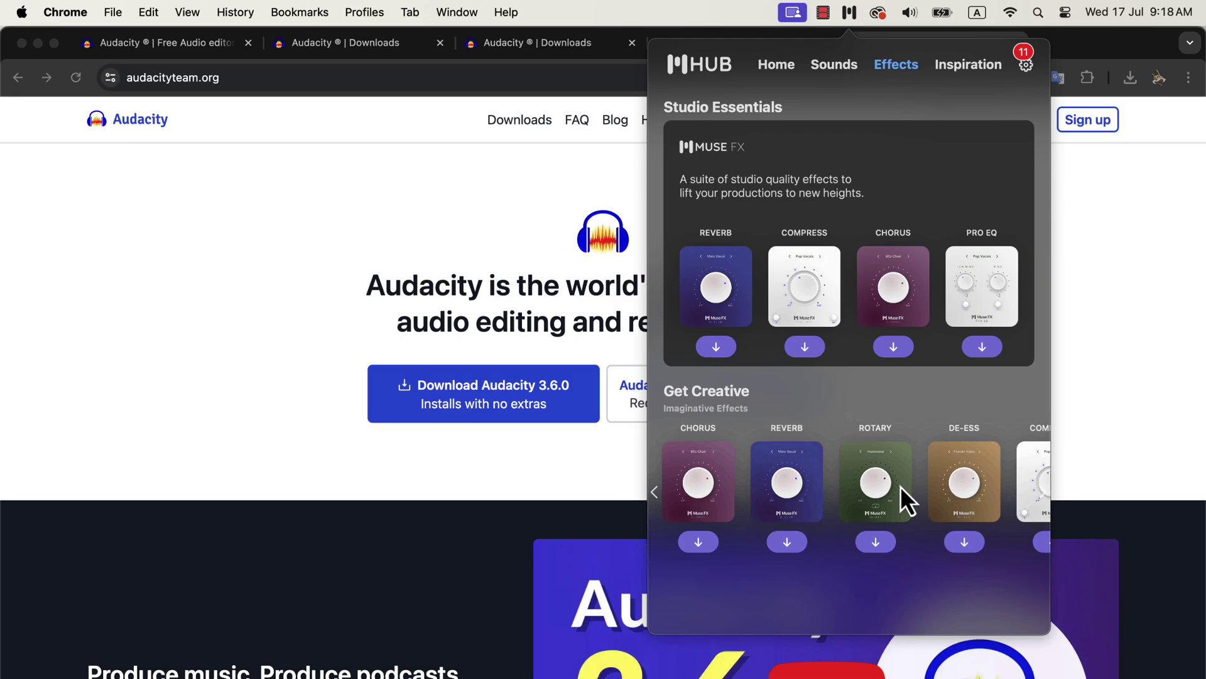
scroll(900, 485, right, 3)
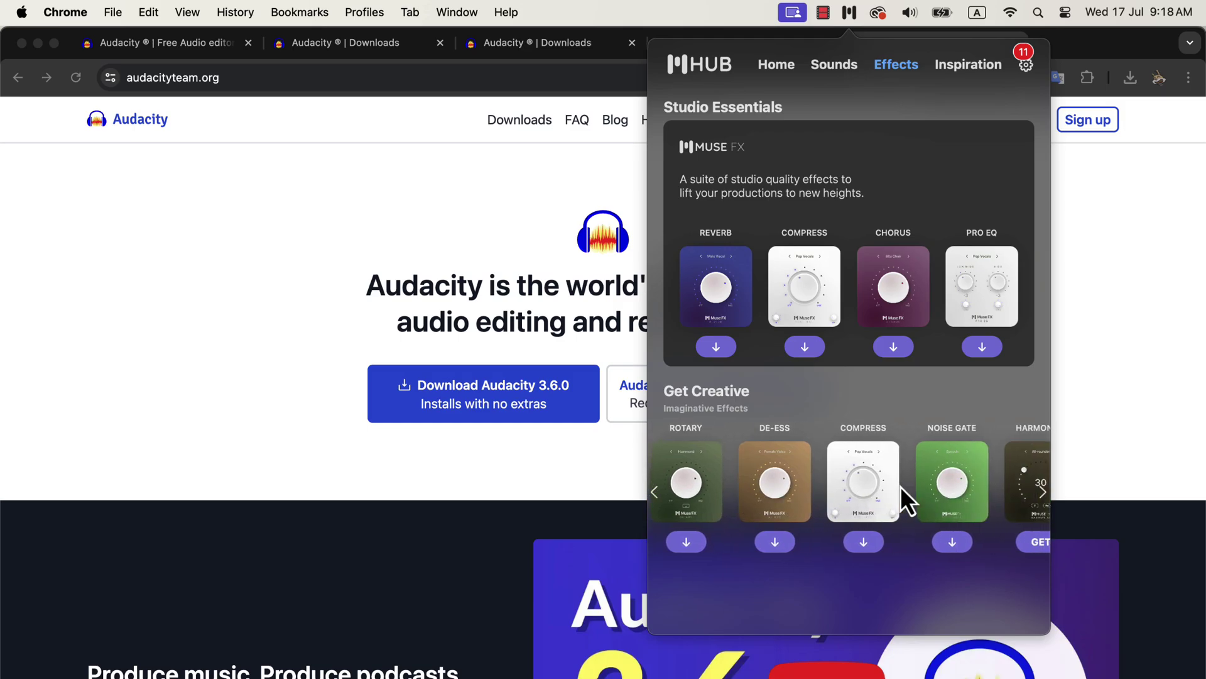
scroll(900, 486, right, 3)
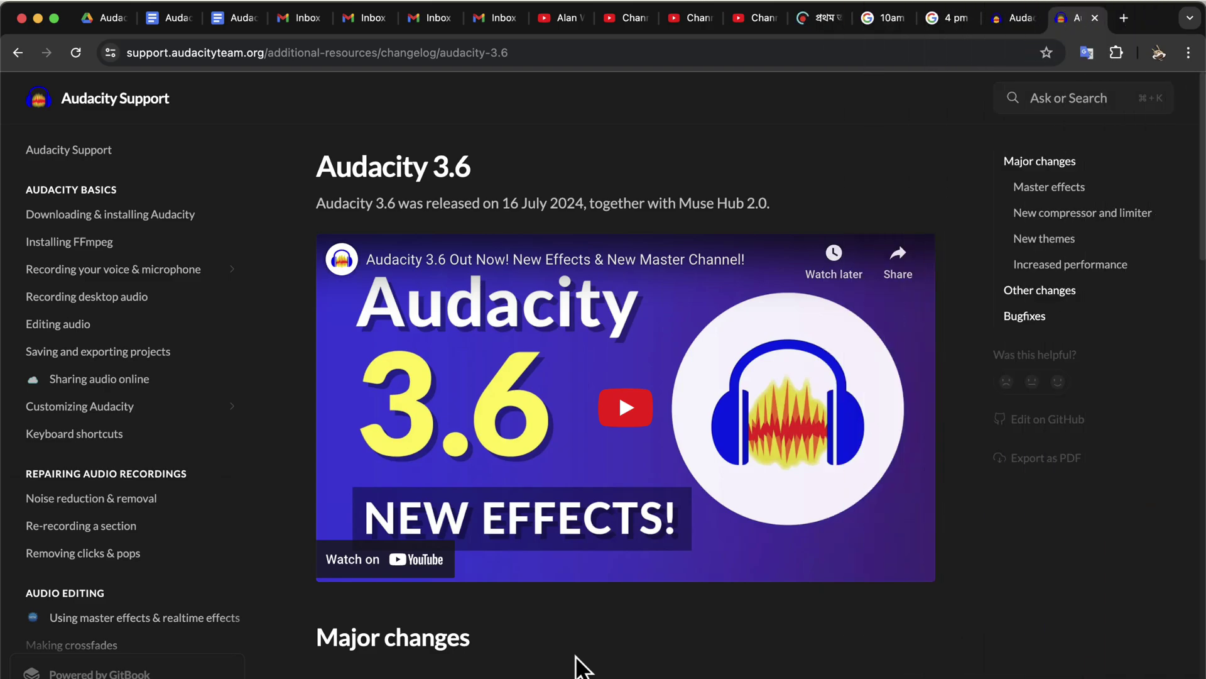
- Scroll the Audacity 3.6 changelog down to the Other changes list
scroll(576, 655, down, 5)
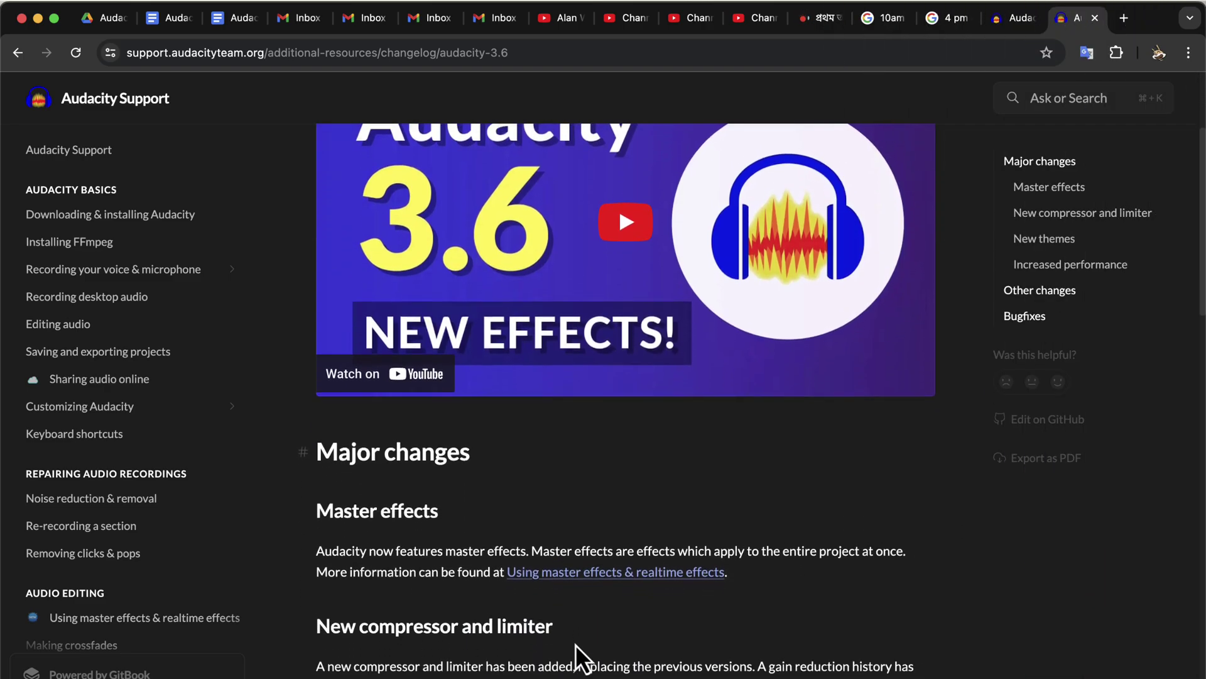
scroll(575, 643, down, 9)
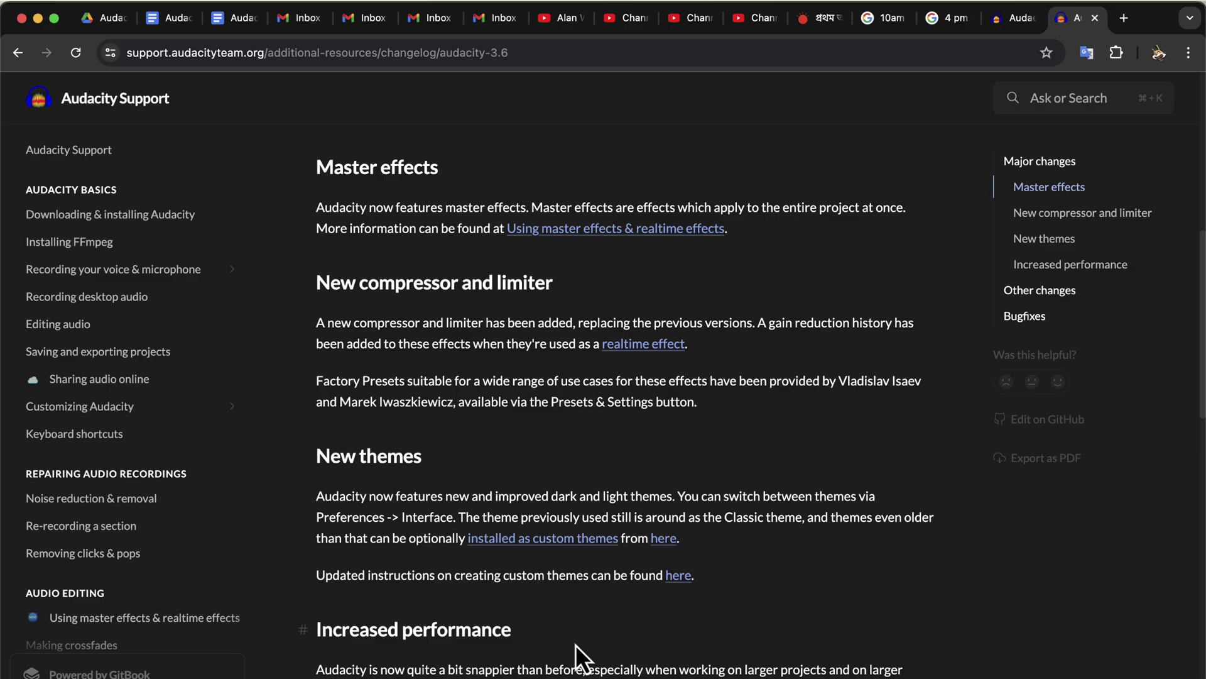
scroll(575, 645, down, 10)
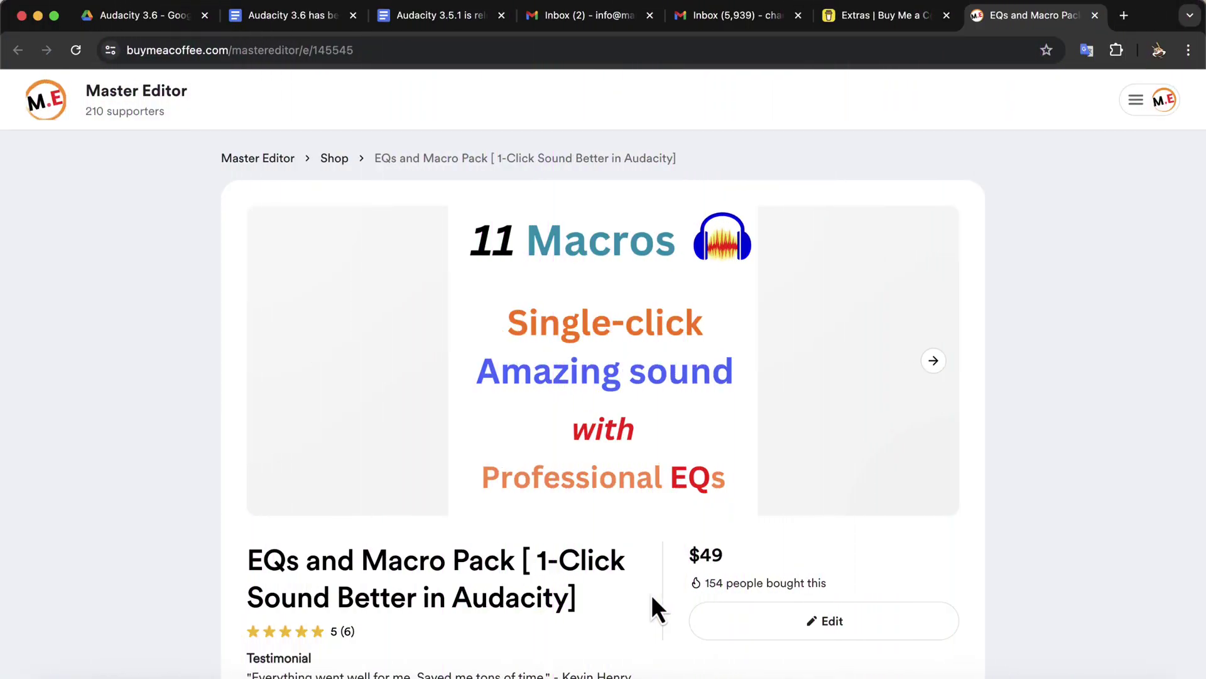
- Scroll down the $49 EQs and Macro Pack product page
scroll(651, 608, down, 3)
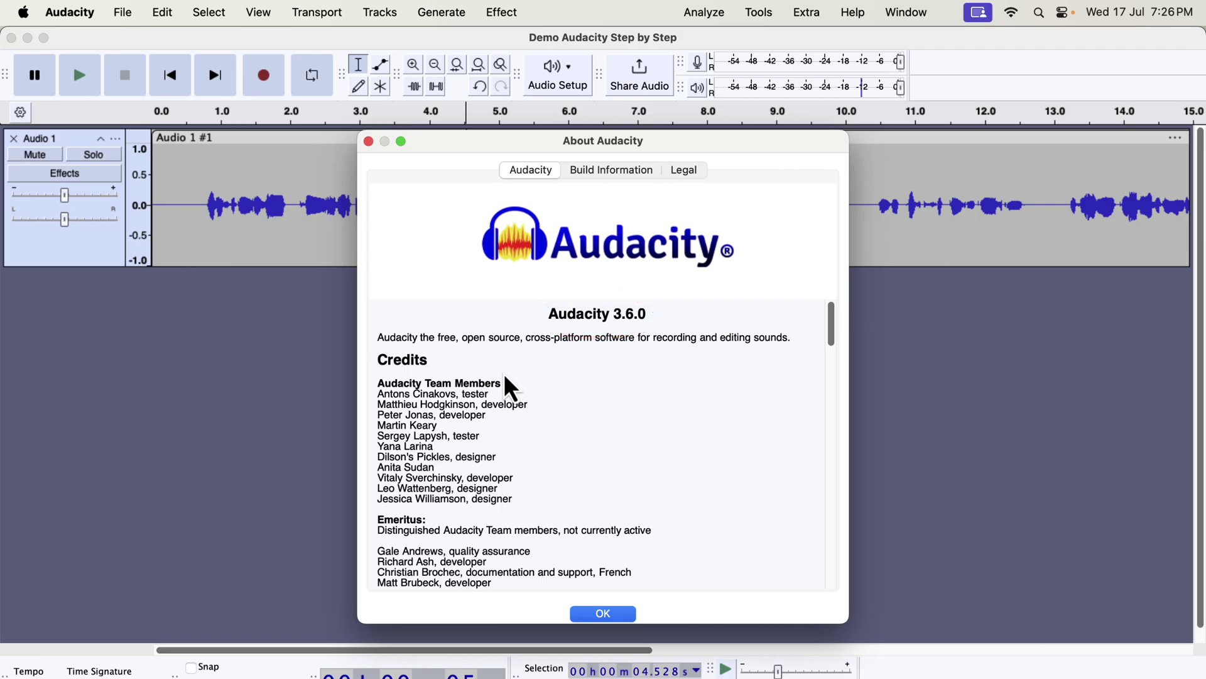
- Close About Audacity, play the opening seconds of Audio 1, then select all audio
click(590, 608)
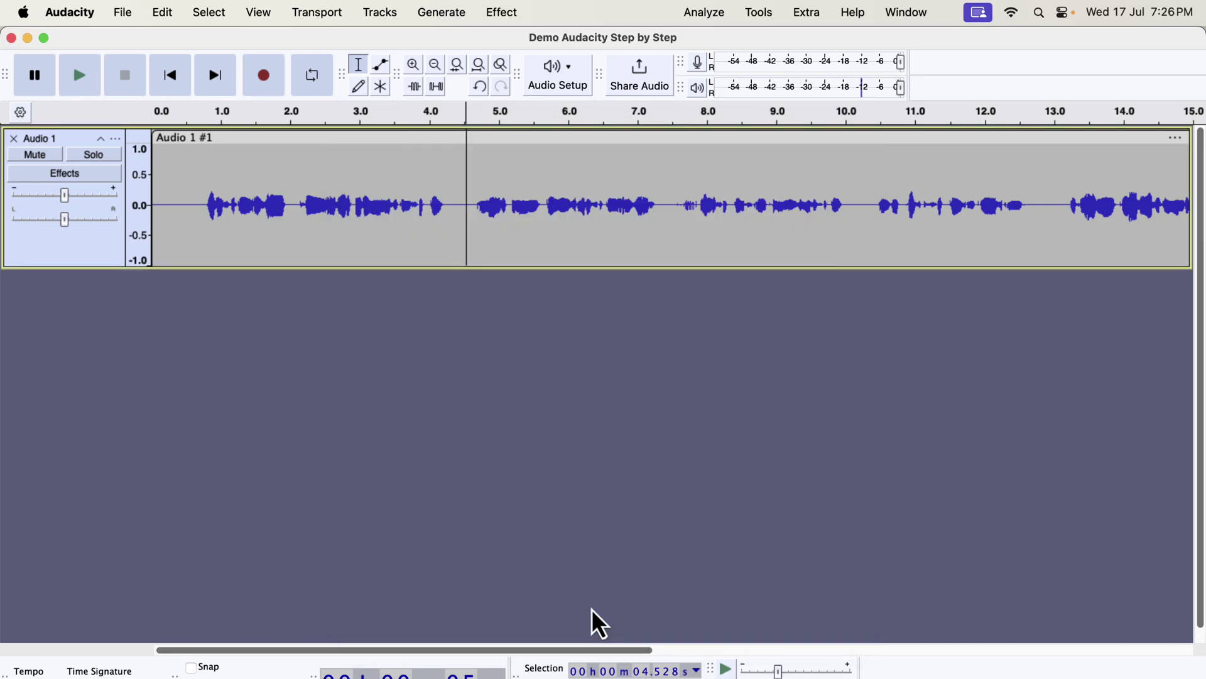
click(585, 533)
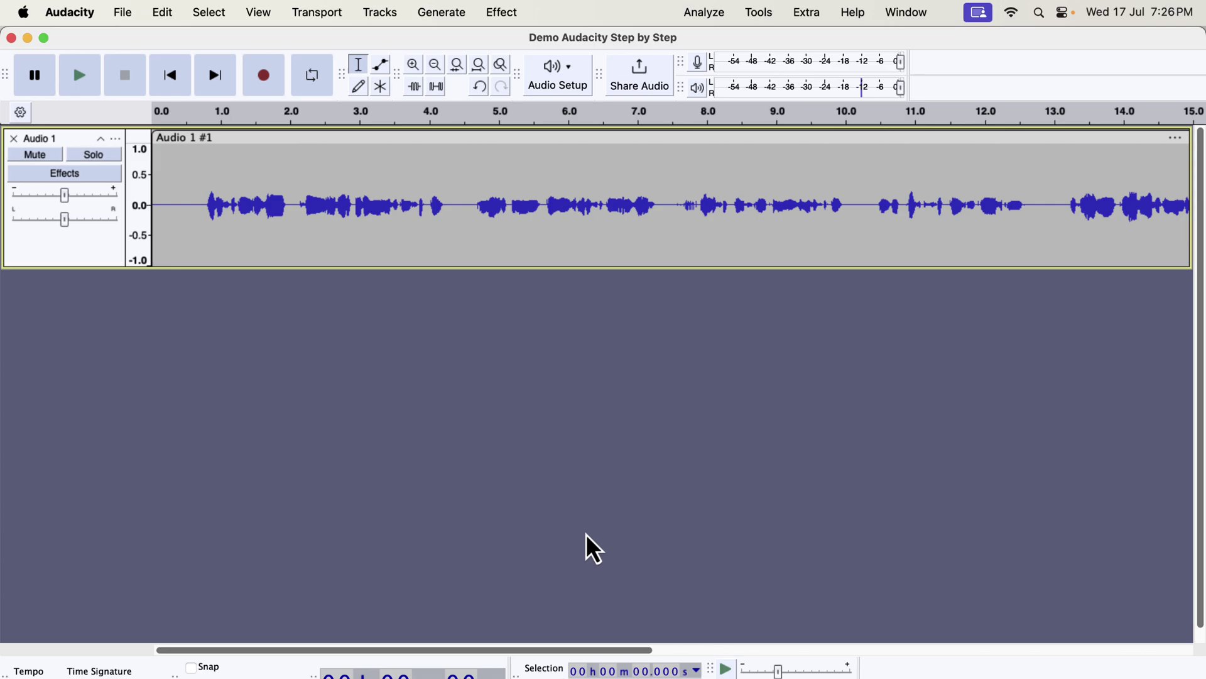
click(189, 197)
key(space)
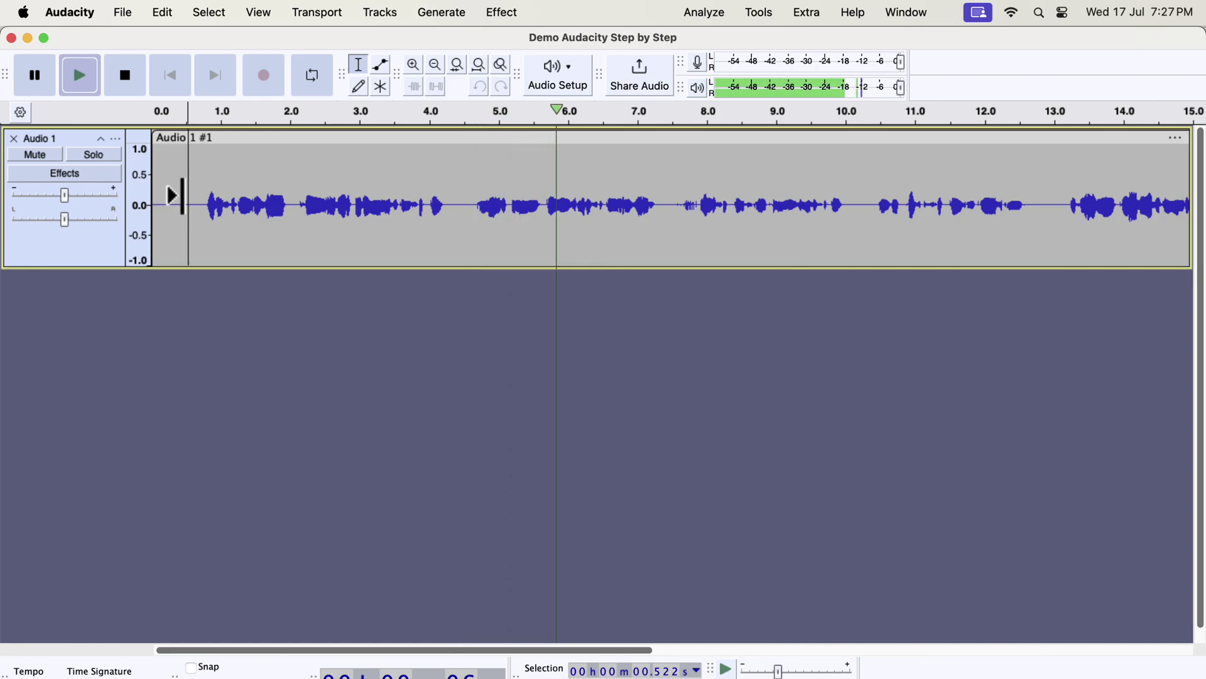
key(space)
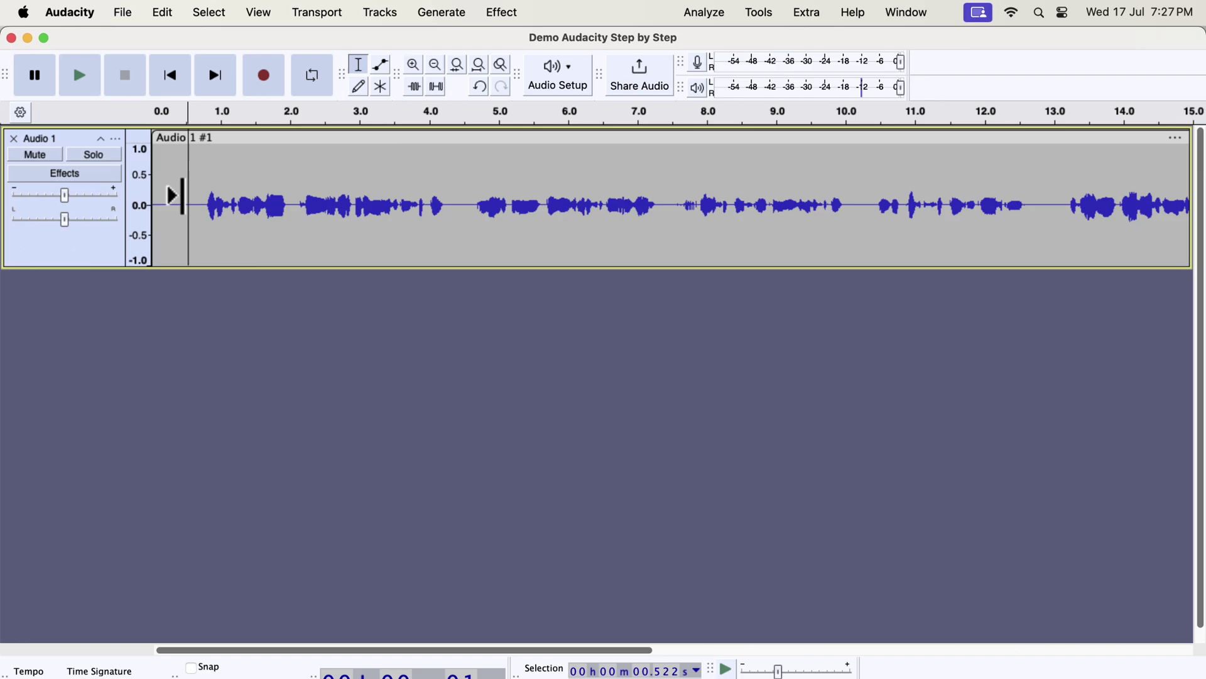
key(super+a)
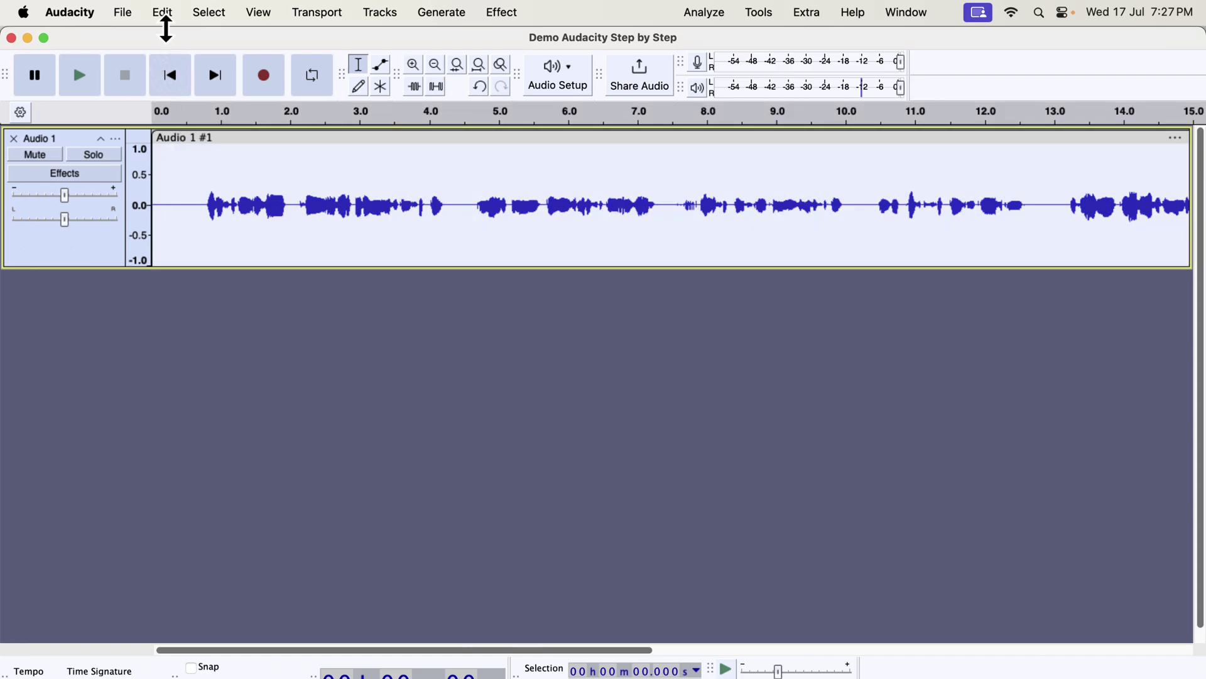
- Duplicate the Audio 1 track, select only the lower copy, and bring up Tools > Apply Macro
click(169, 21)
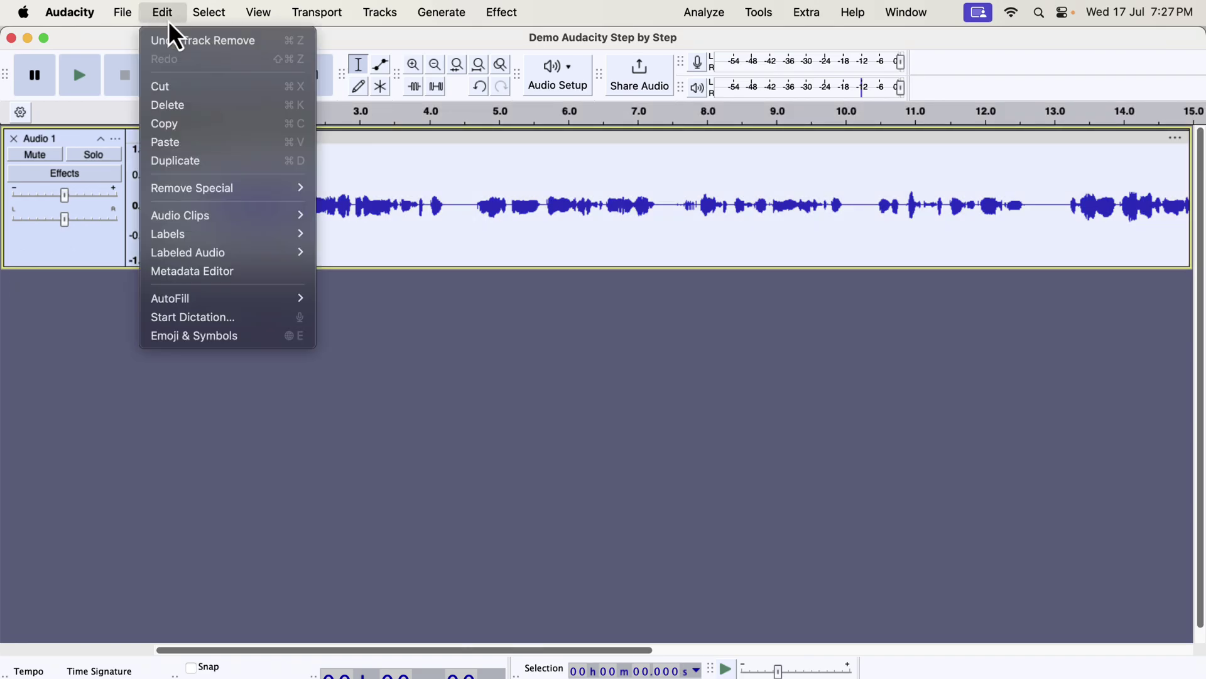
click(178, 160)
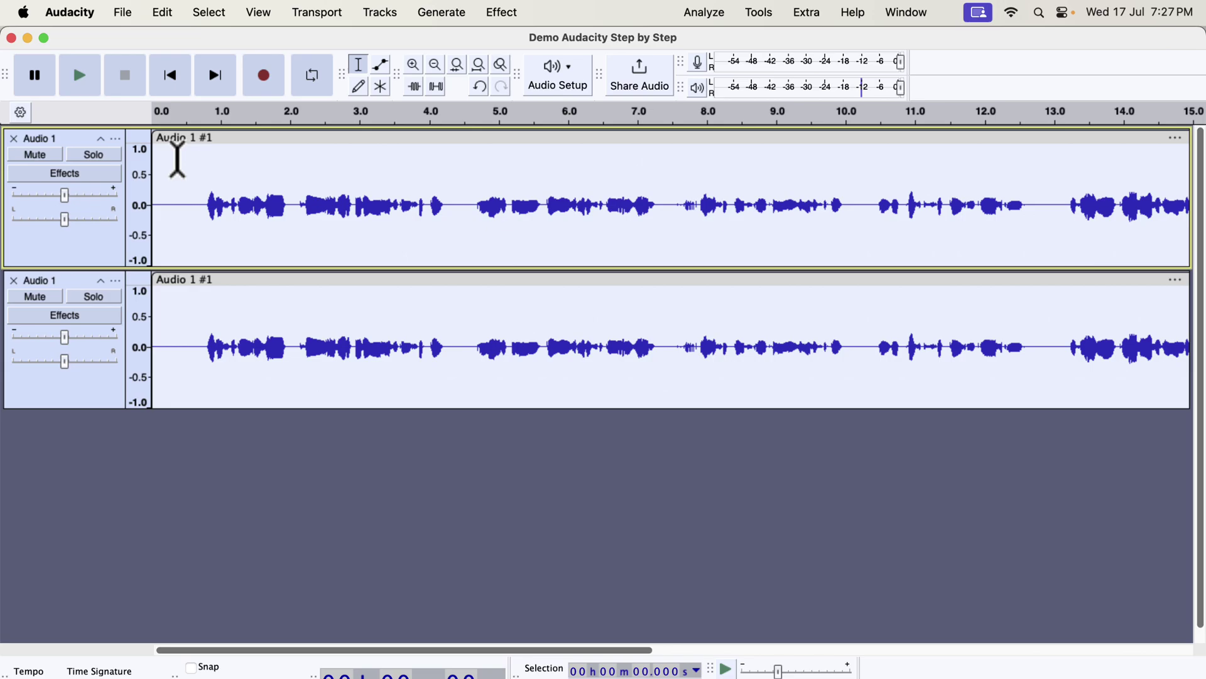
click(191, 352)
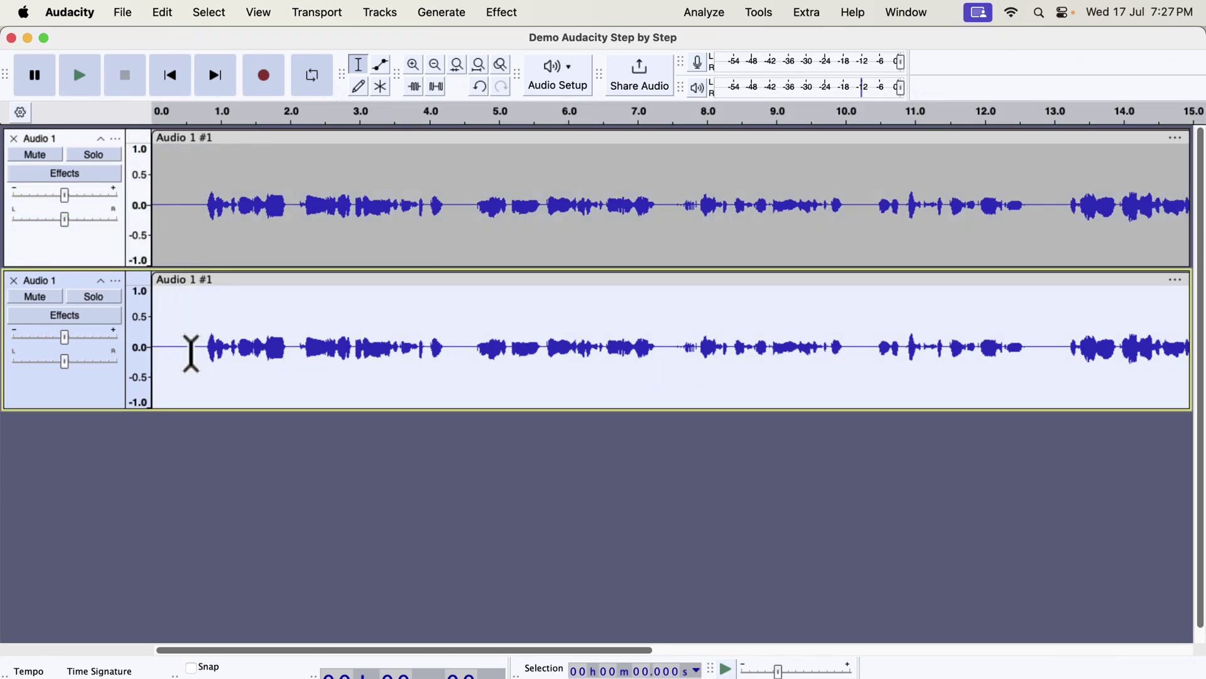
click(761, 15)
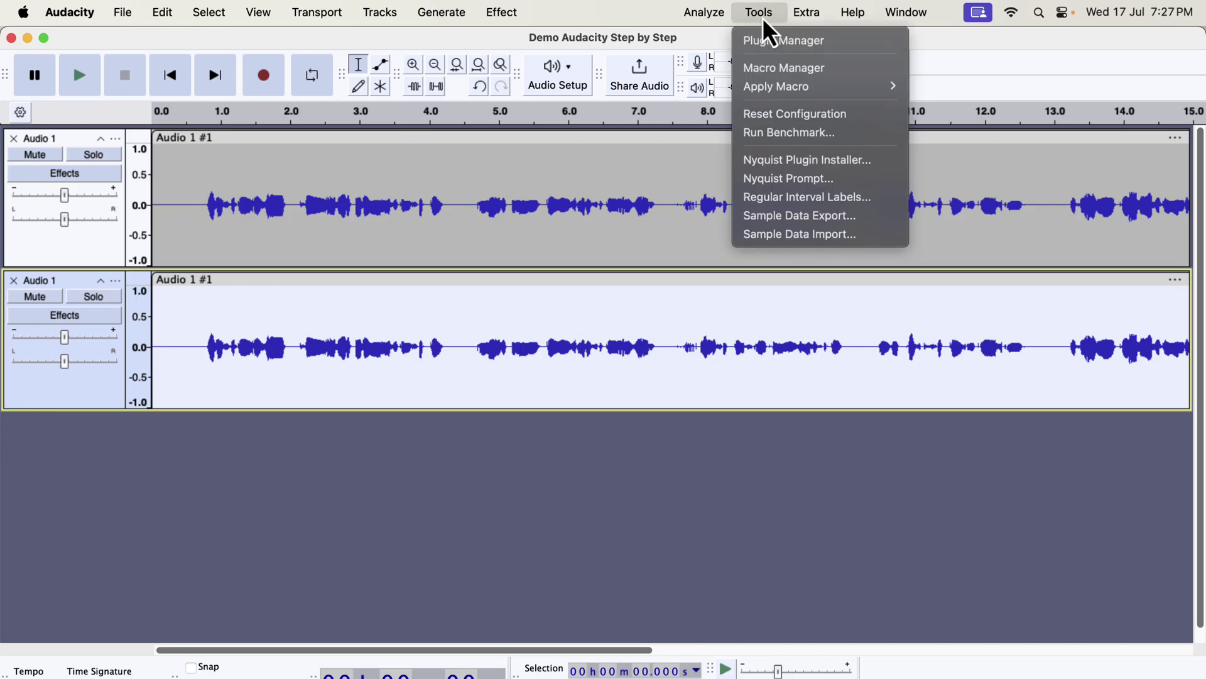
mouse_move(768, 83)
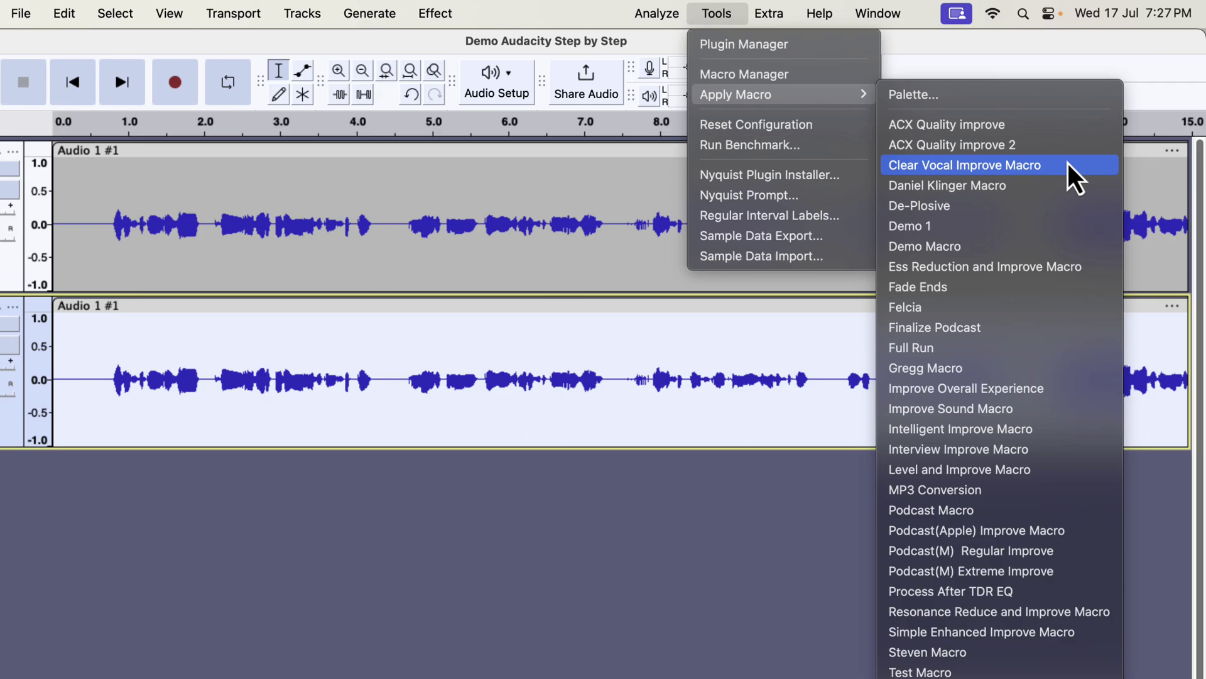
- Run the Clear Vocal Improve macro on the copy, then play the original track soloed
click(1068, 164)
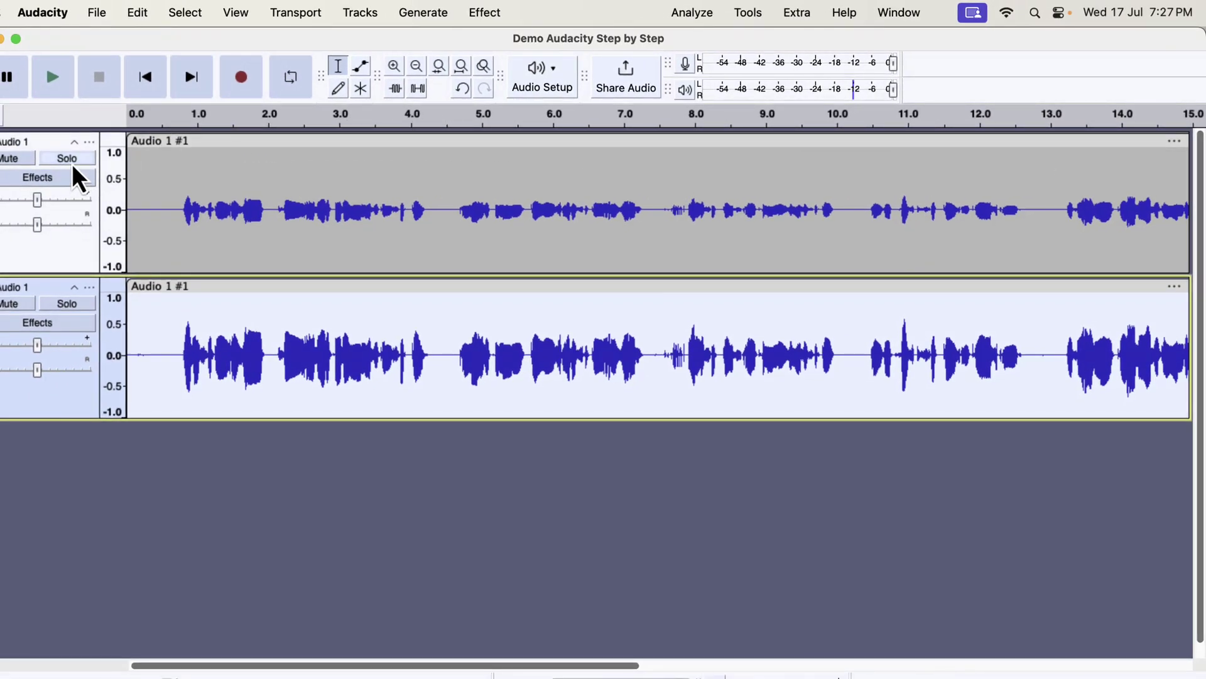
click(69, 158)
click(146, 242)
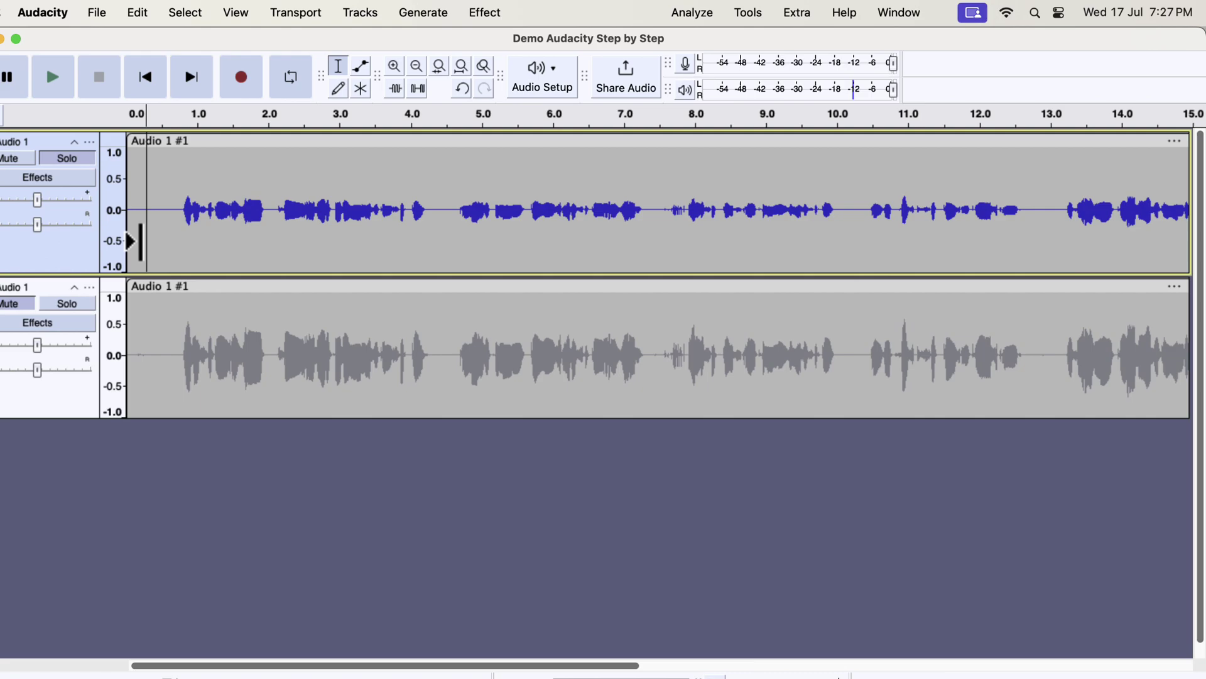
key(space)
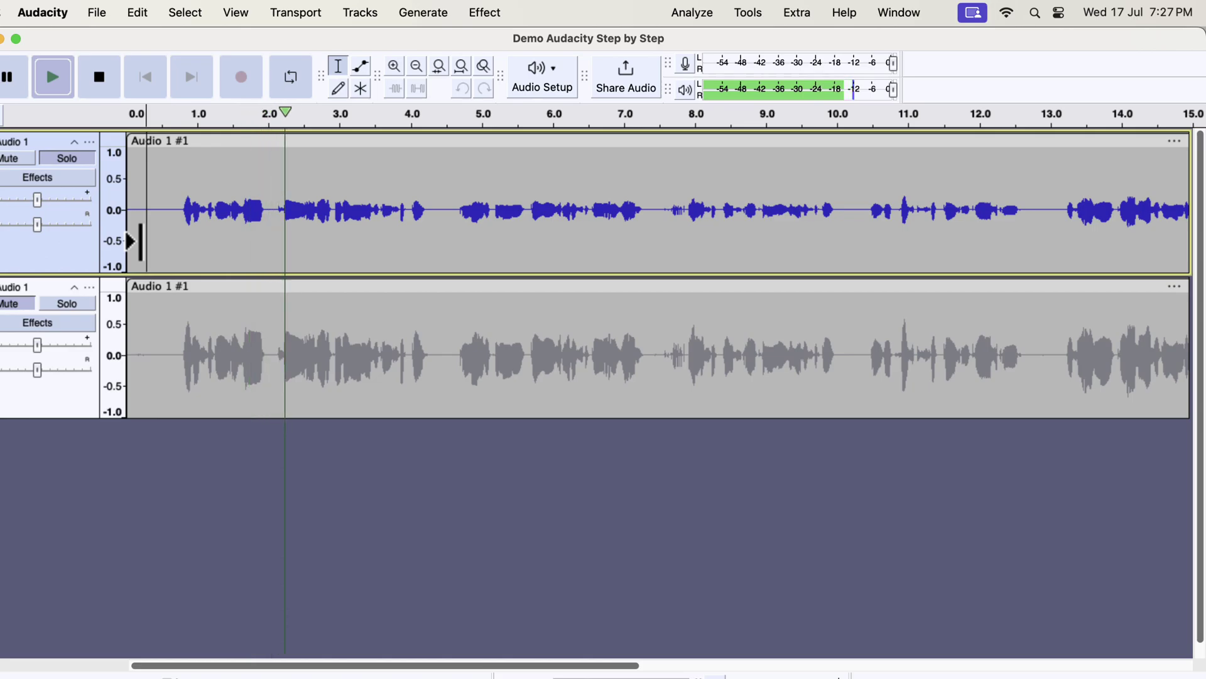
key(space)
- Play the improved lower track soloed, switching to the original and back to compare
click(92, 305)
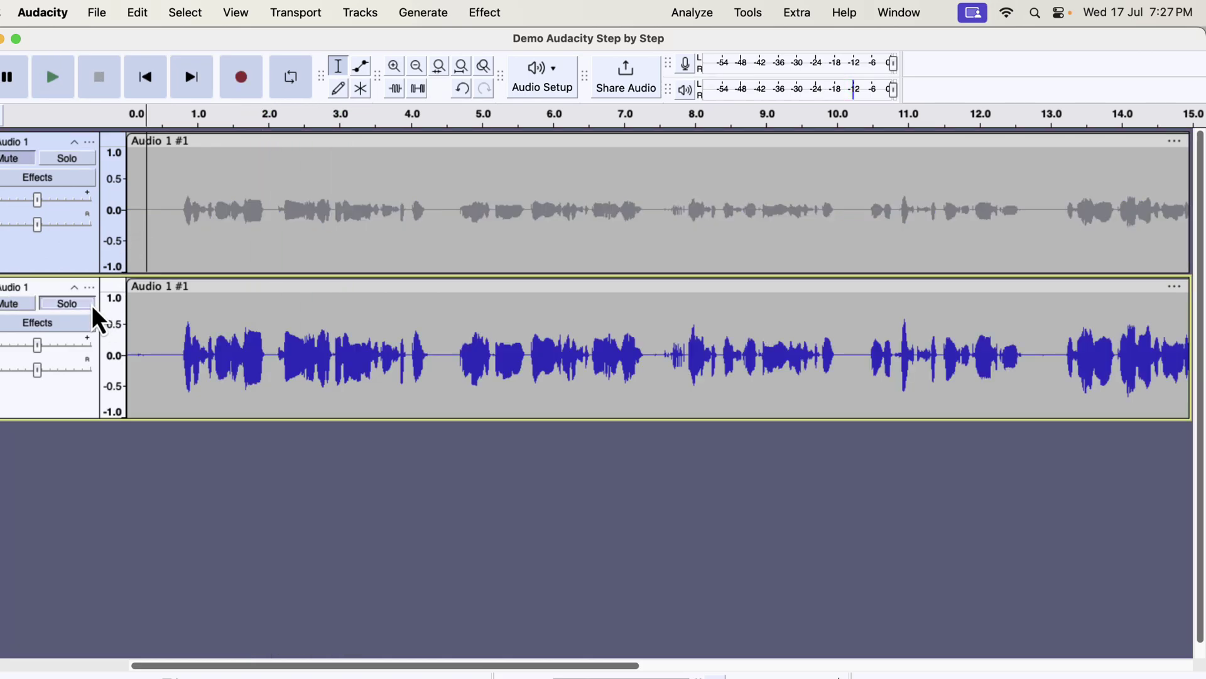
key(space)
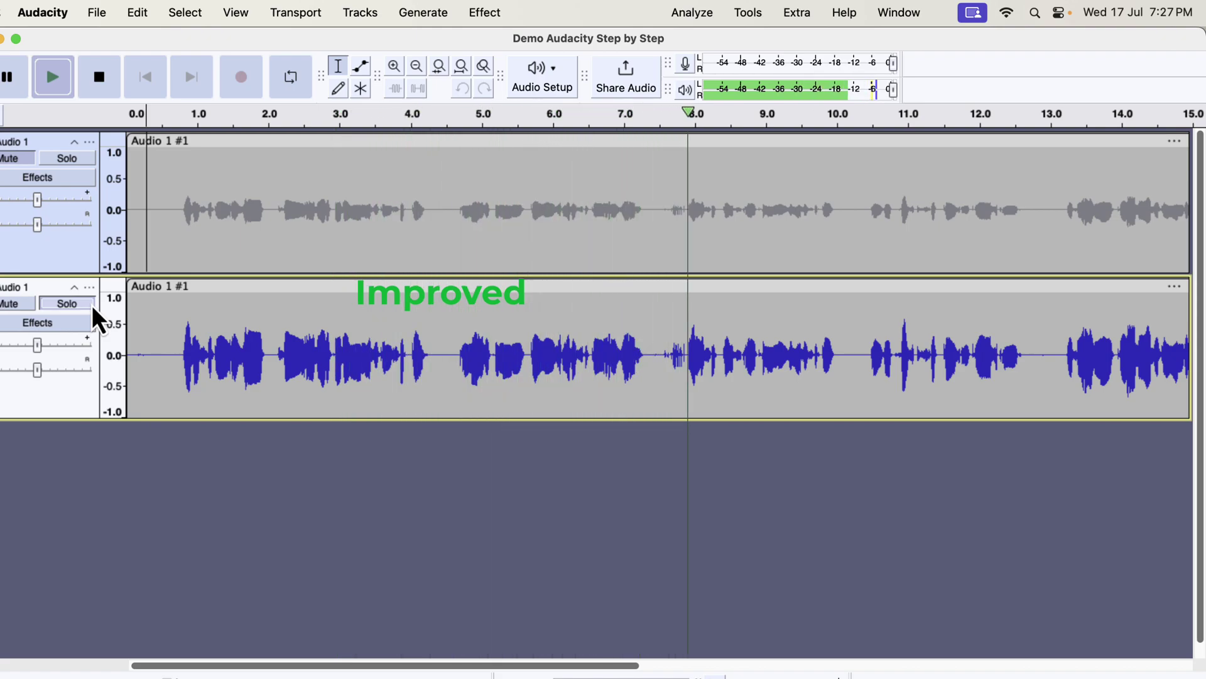
click(91, 307)
click(86, 162)
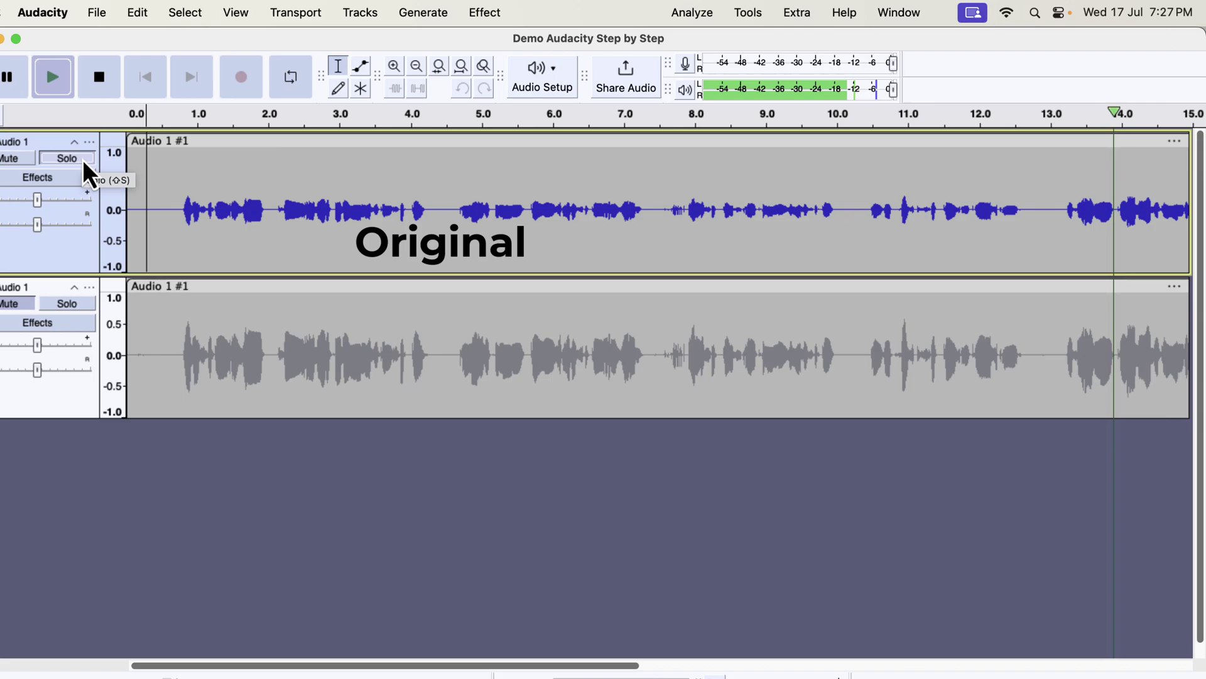
click(75, 308)
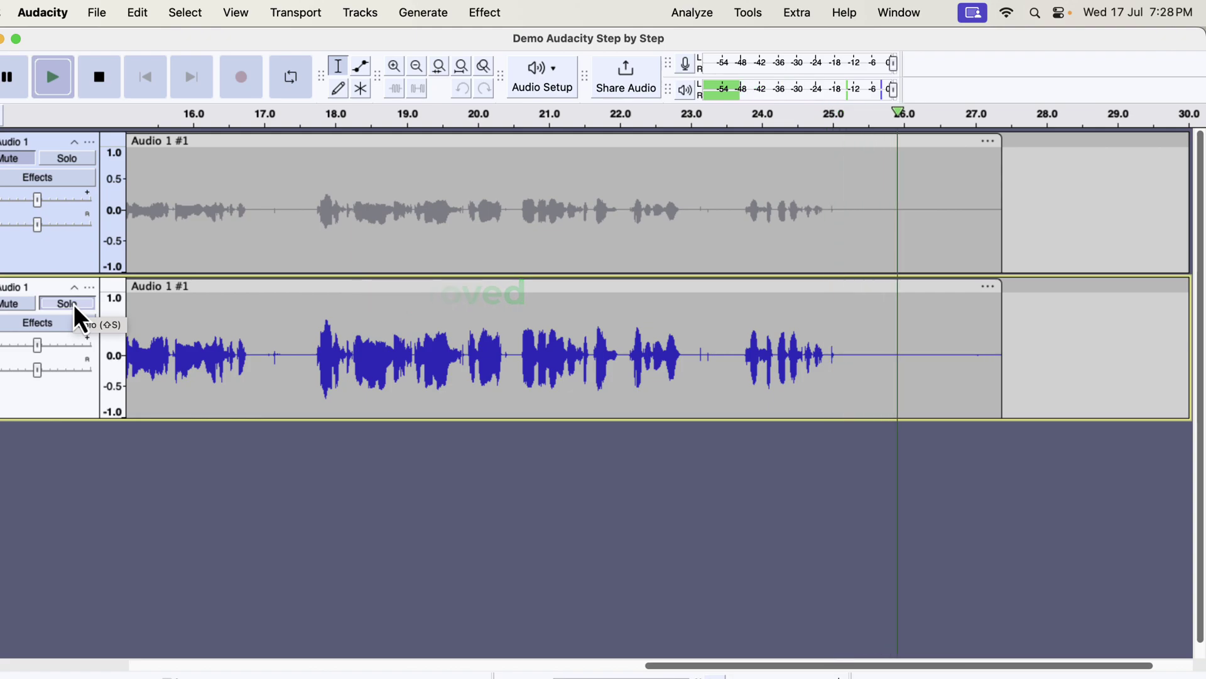
key(space)
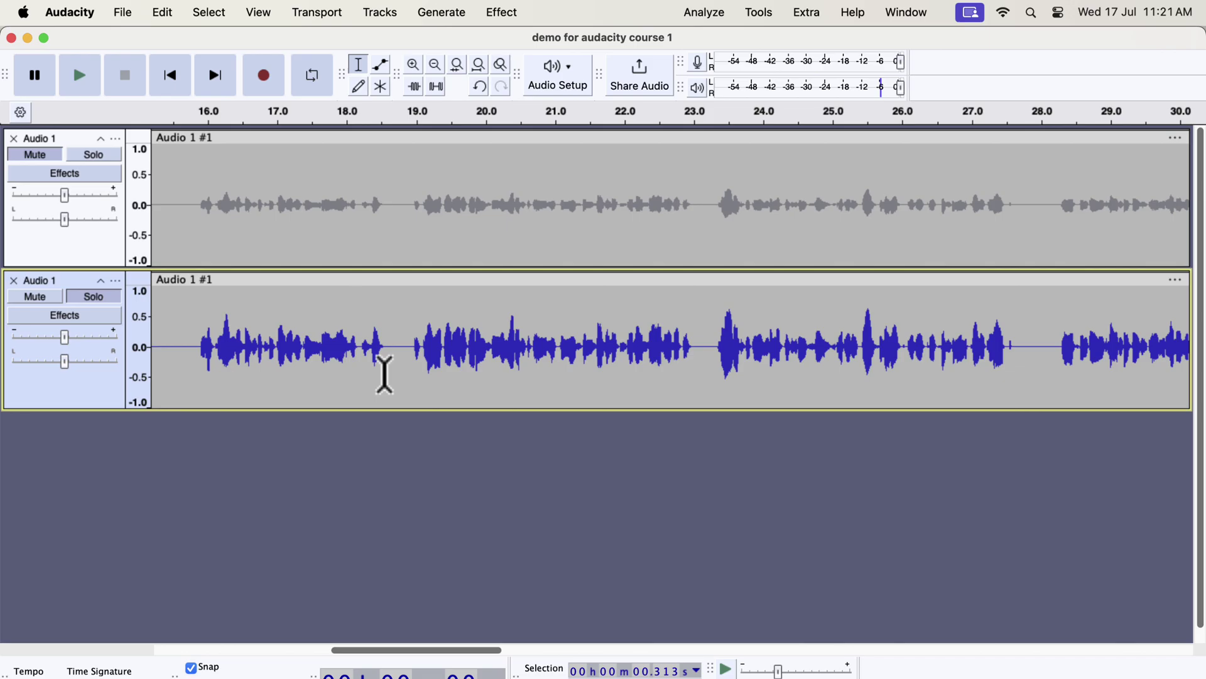
- Import Clear Vocal Improve Macro.txt from Desktop/Macros and EQs/Macros through the Macro Manager
click(771, 19)
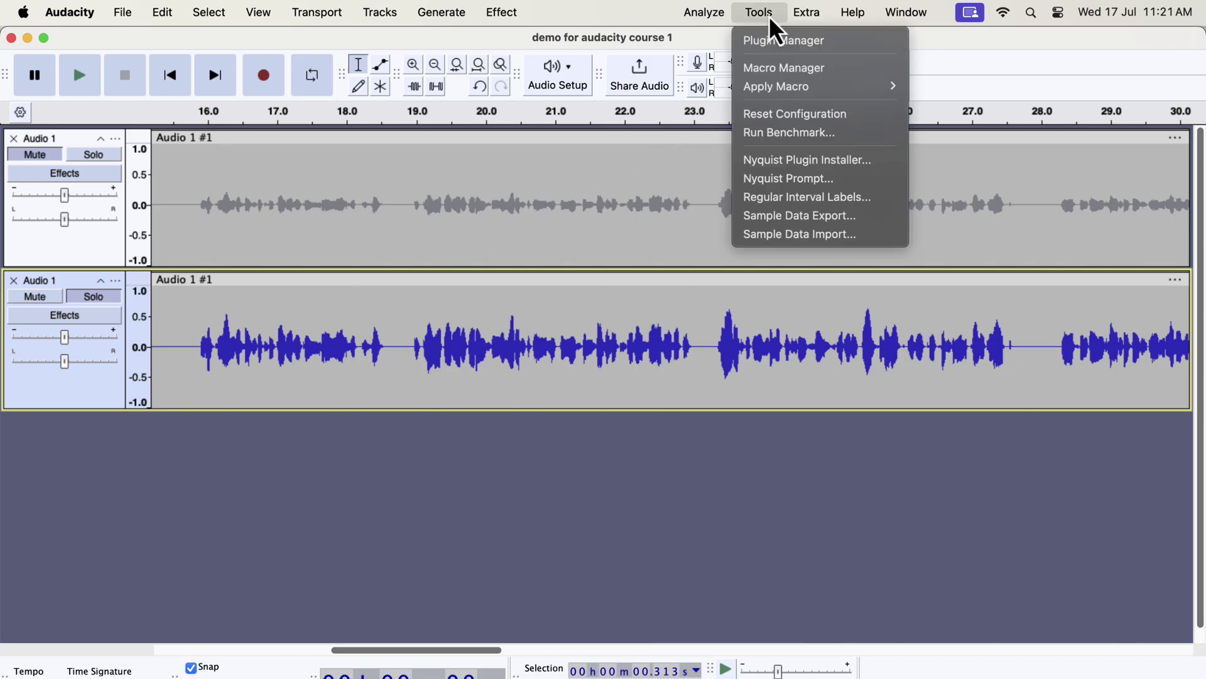
click(768, 70)
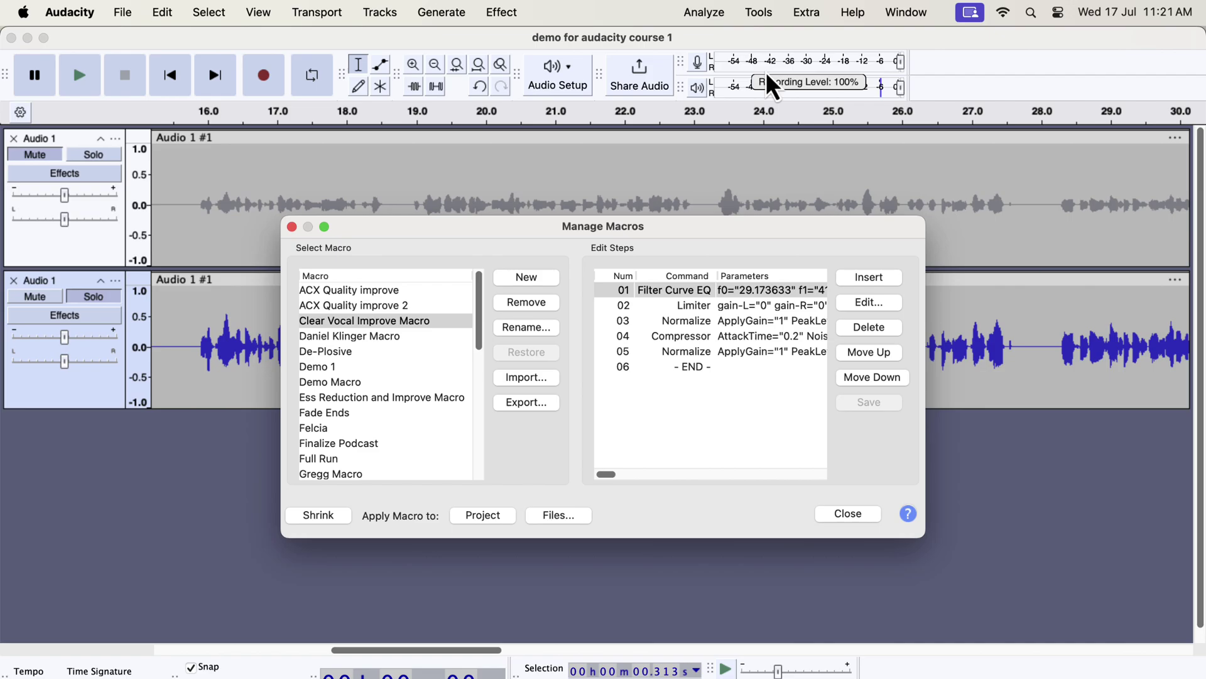
click(535, 377)
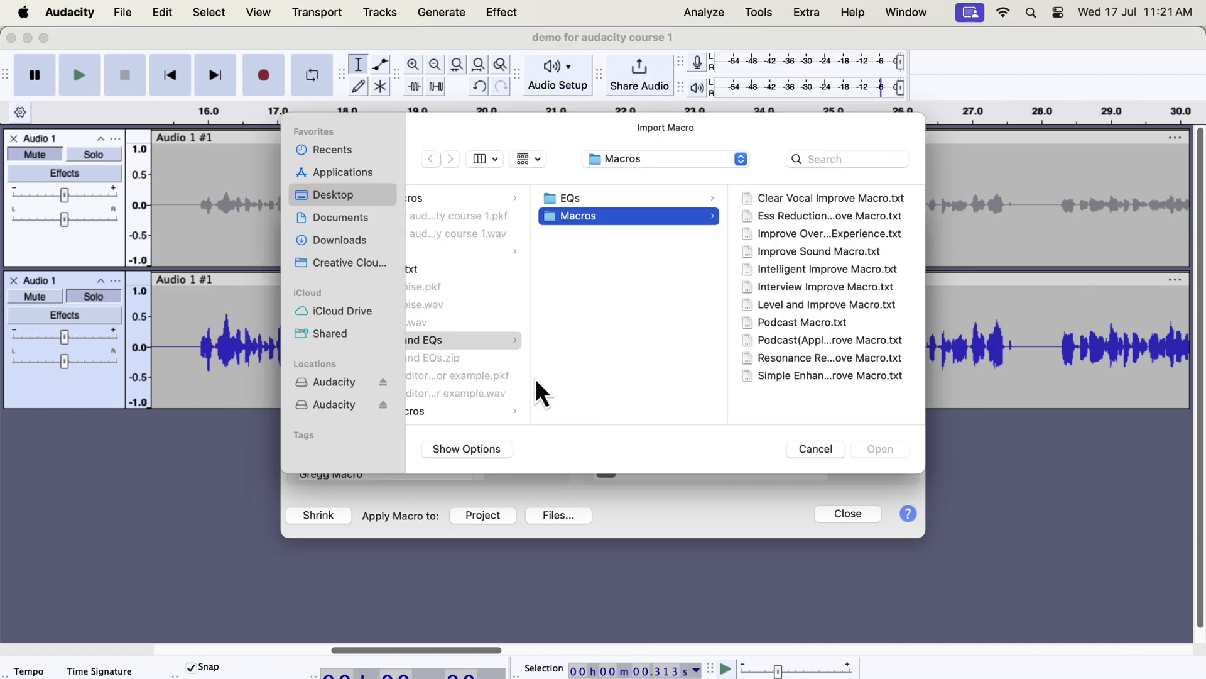
scroll(519, 364, left, 5)
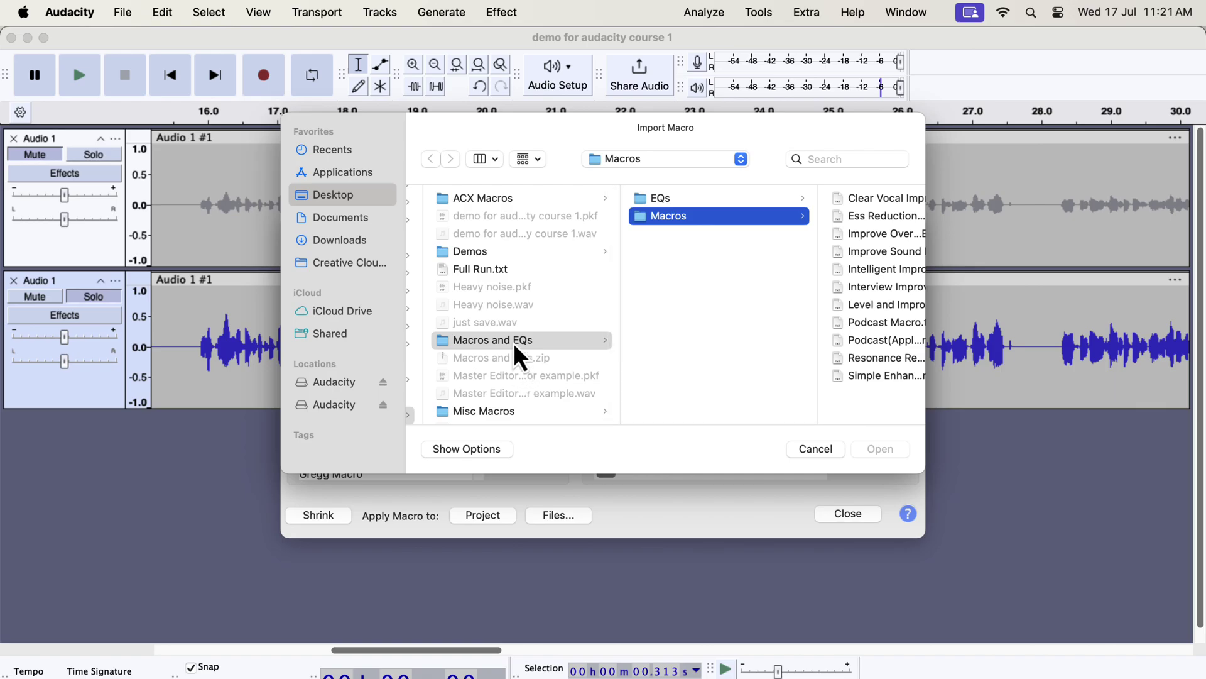
click(514, 341)
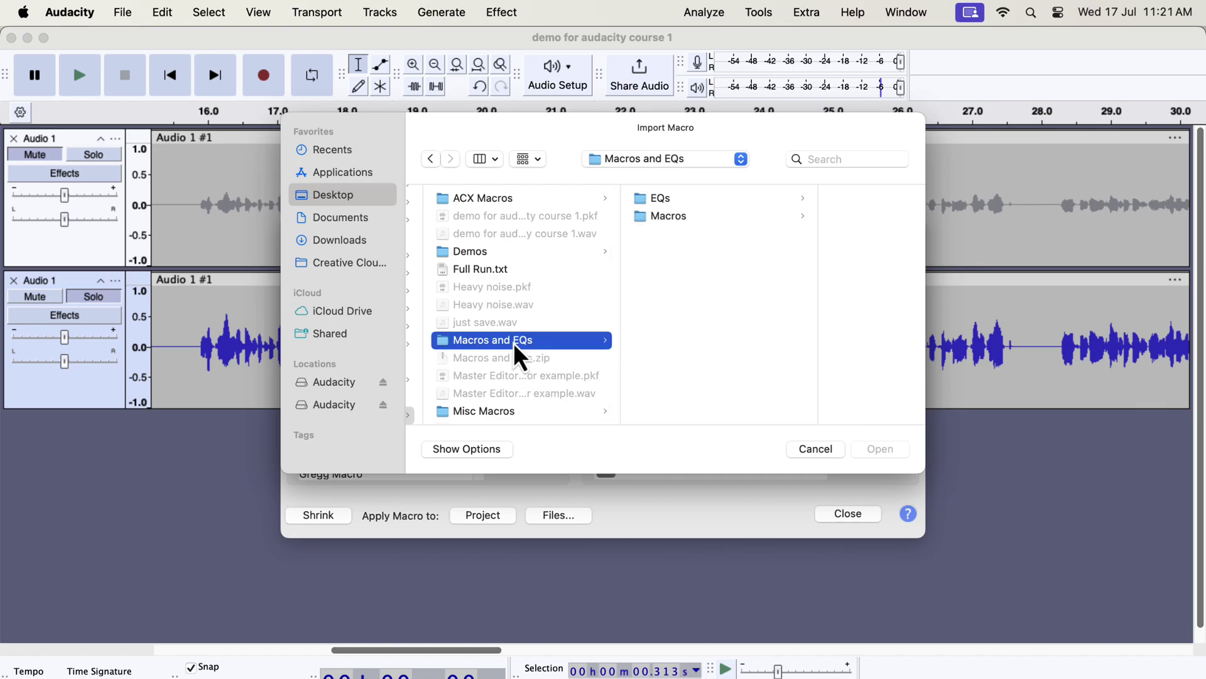
click(672, 220)
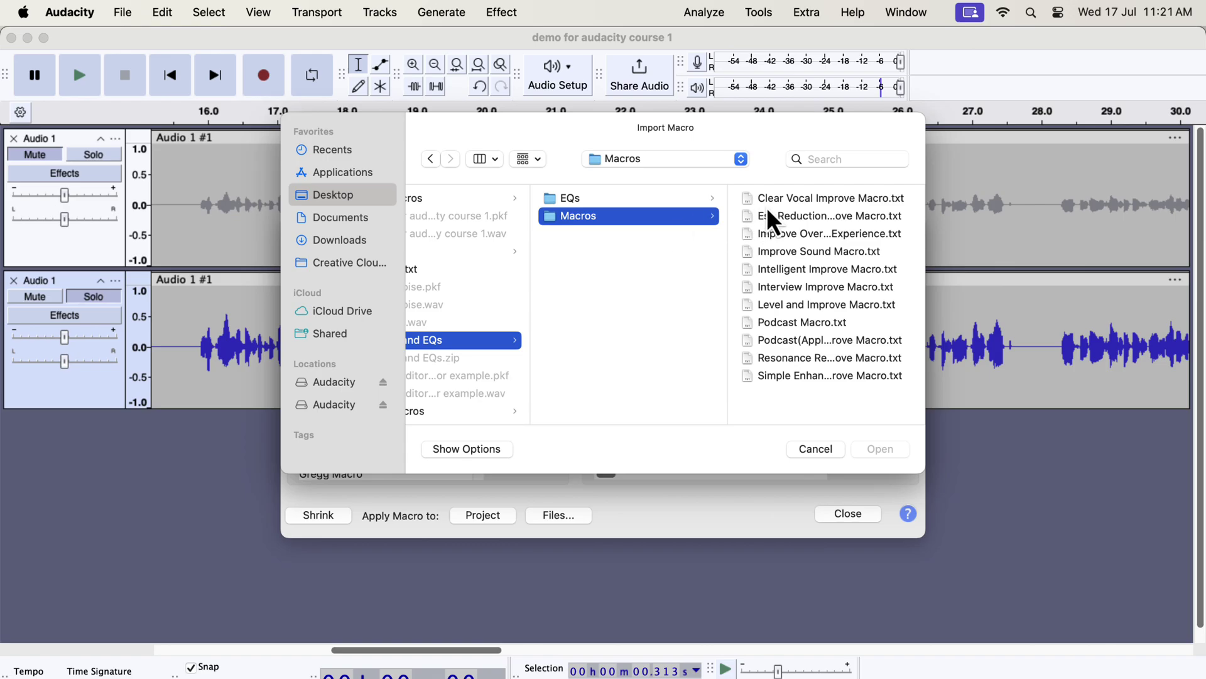
click(785, 199)
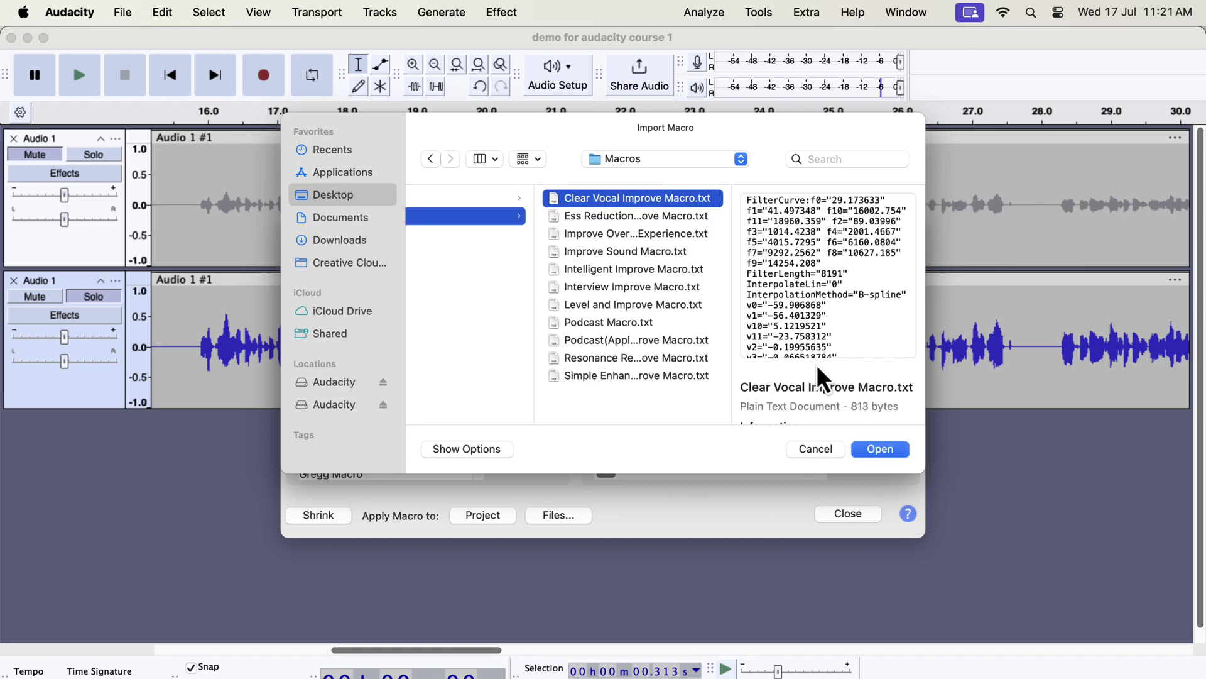
click(873, 453)
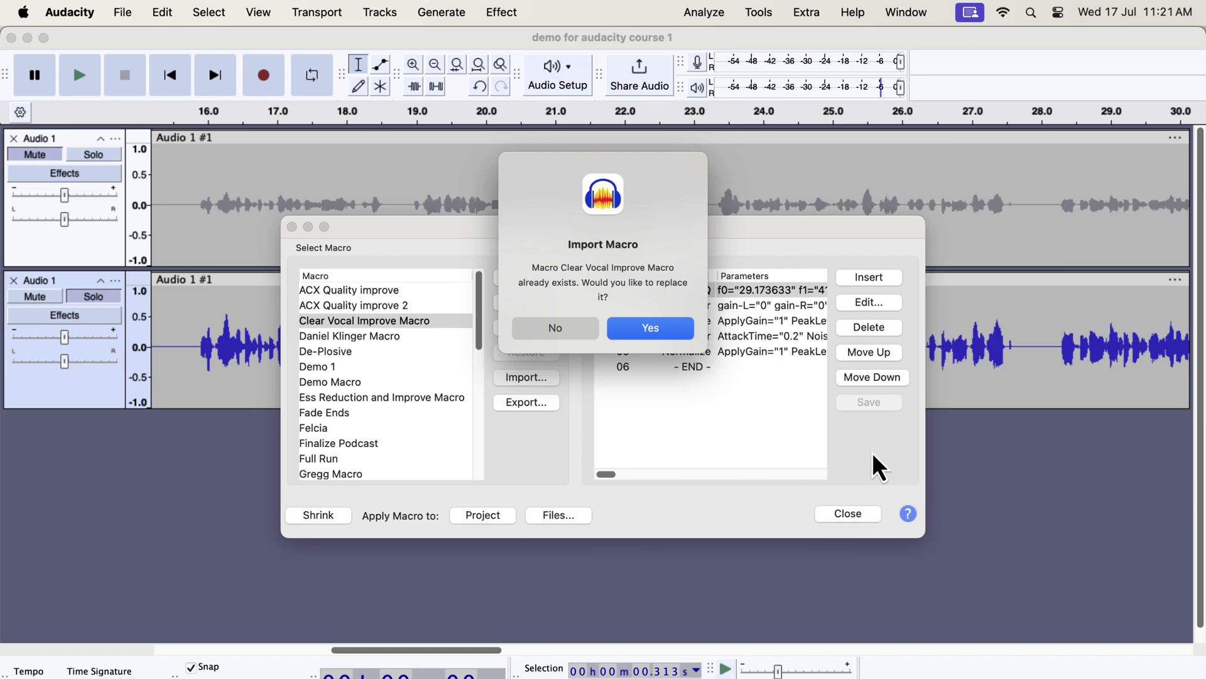
- Confirm replacing Clear Vocal Improve, then import Ess Reduction and Improve Macro.txt, replacing the existing one
click(633, 327)
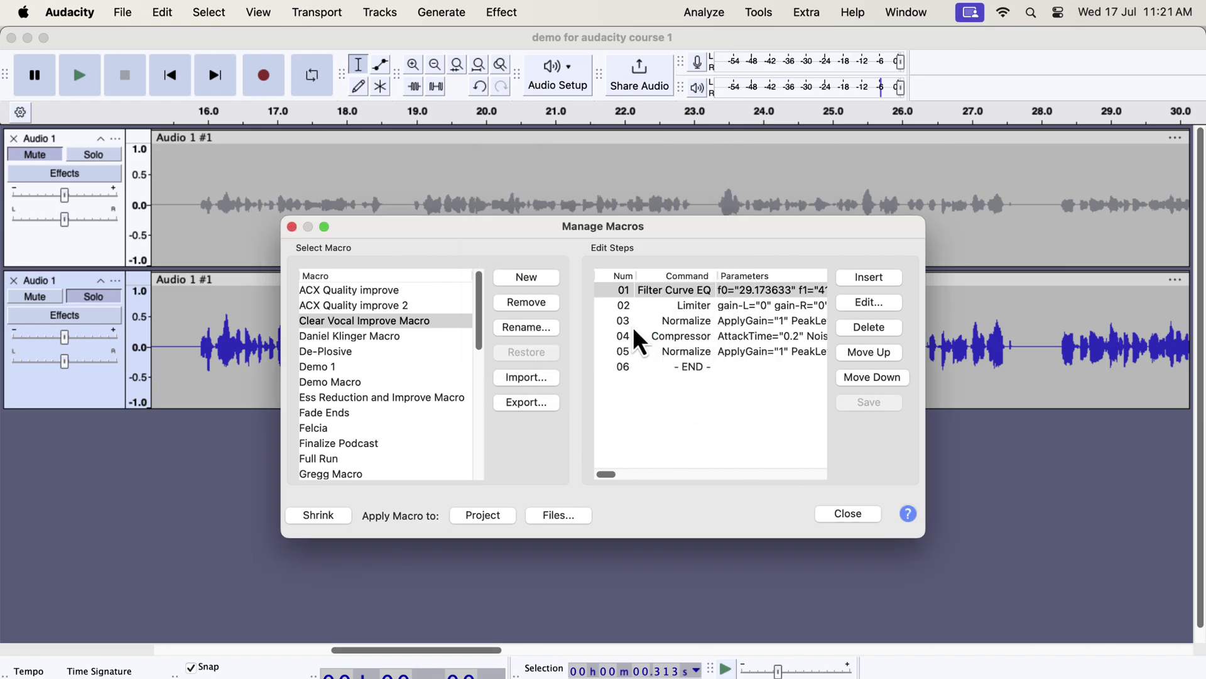
click(434, 322)
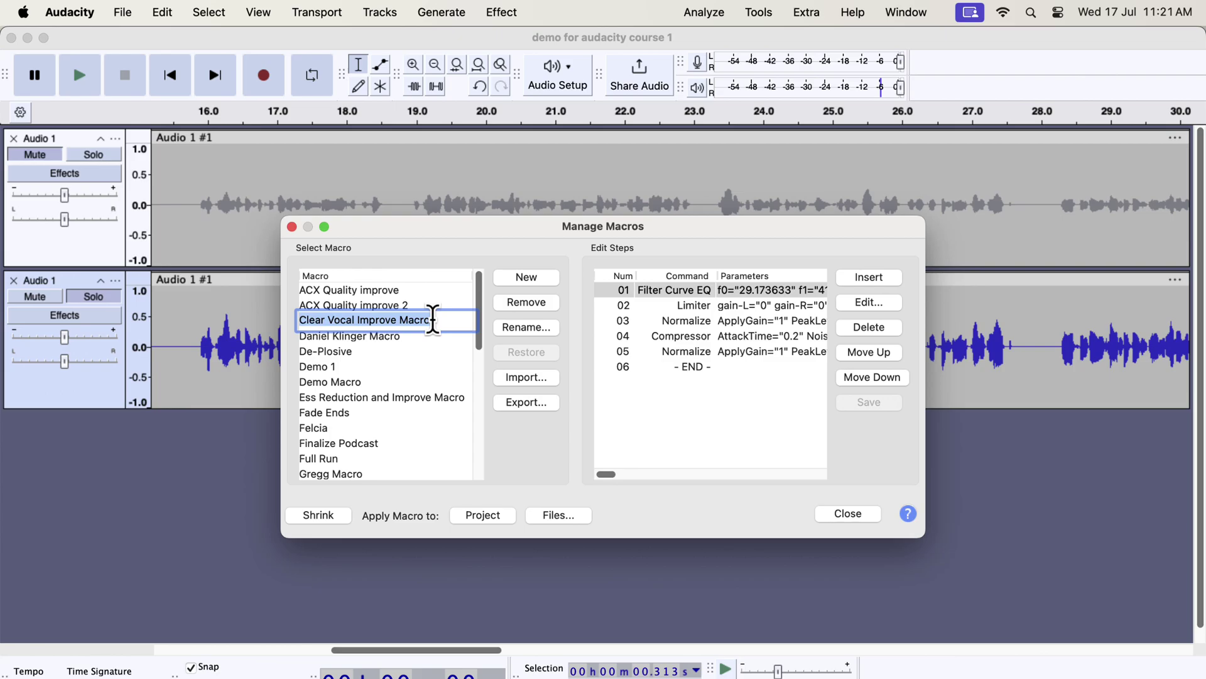
click(502, 381)
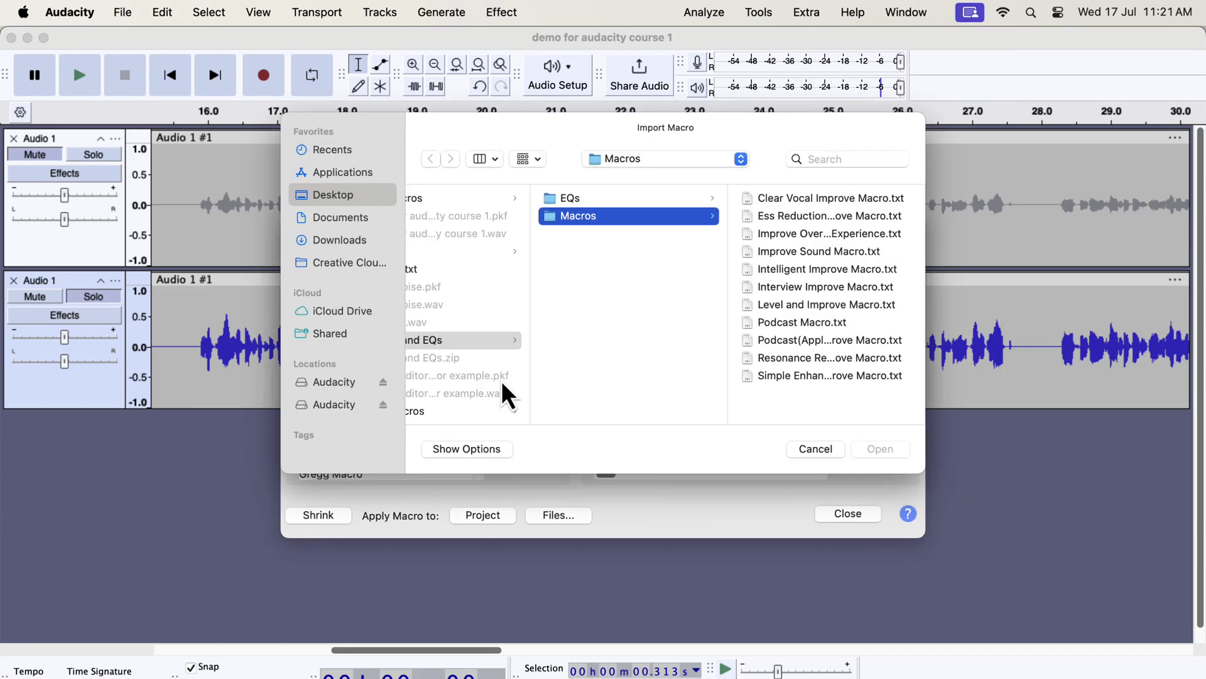
click(835, 220)
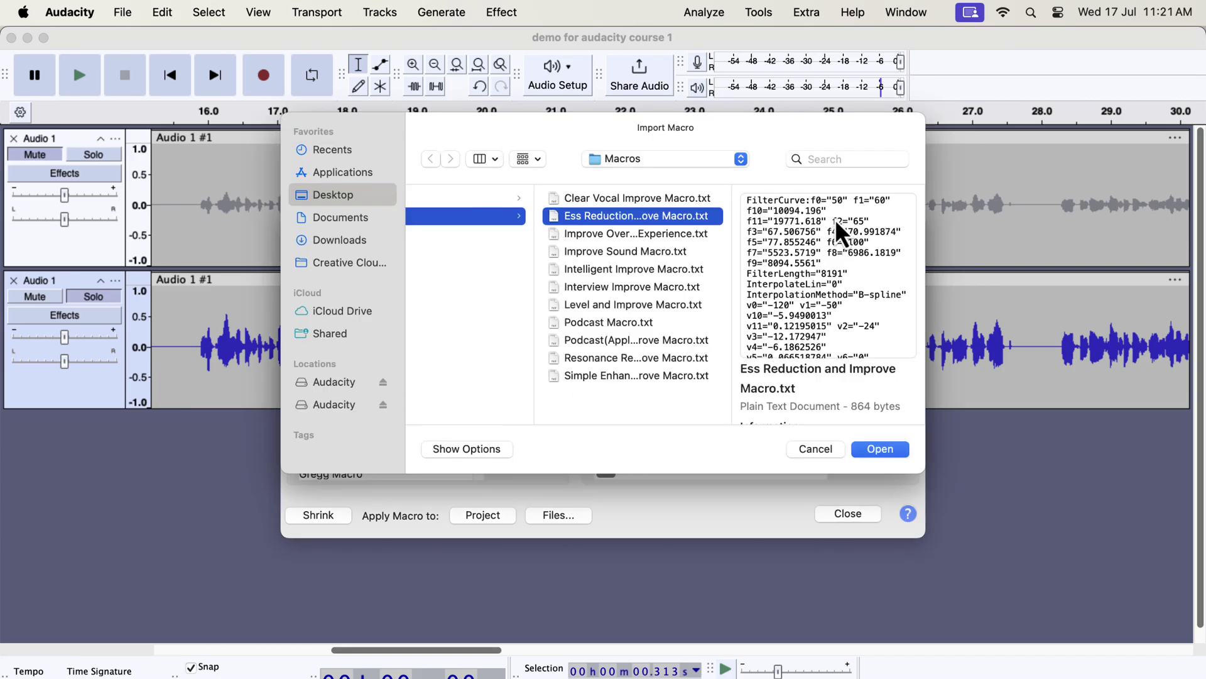
click(882, 449)
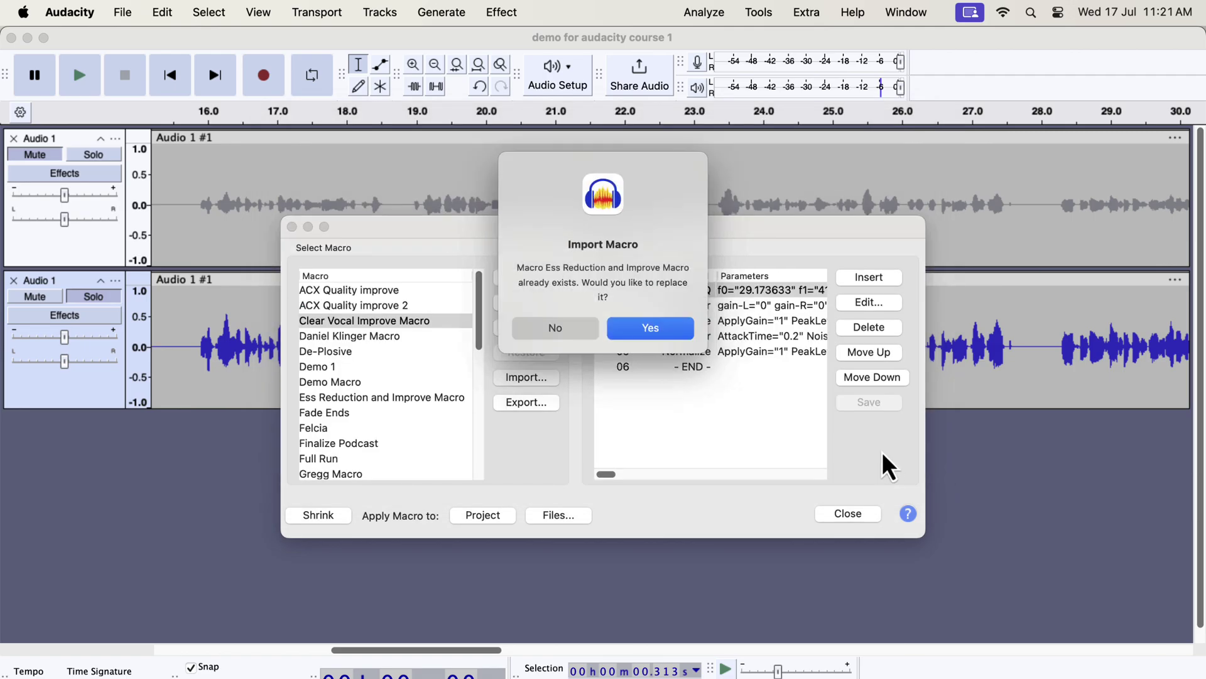
click(653, 332)
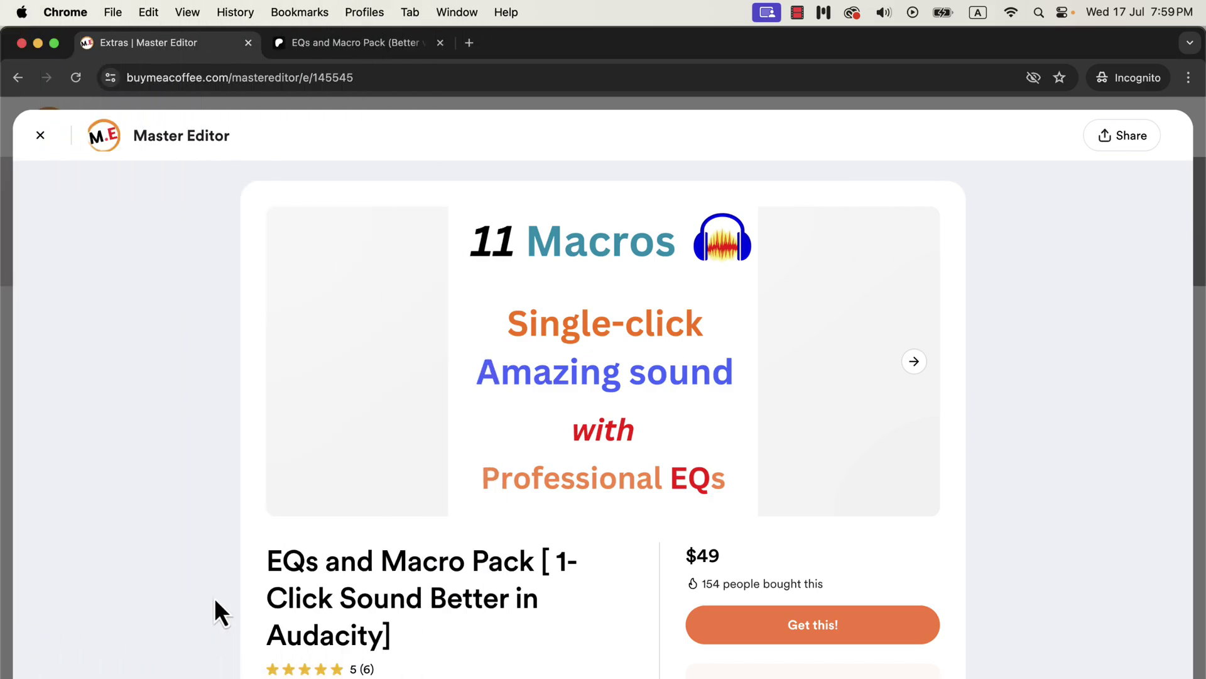
- Scroll down the $49 EQs and Macro Pack page to the install and purchase notes
scroll(215, 600, down, 5)
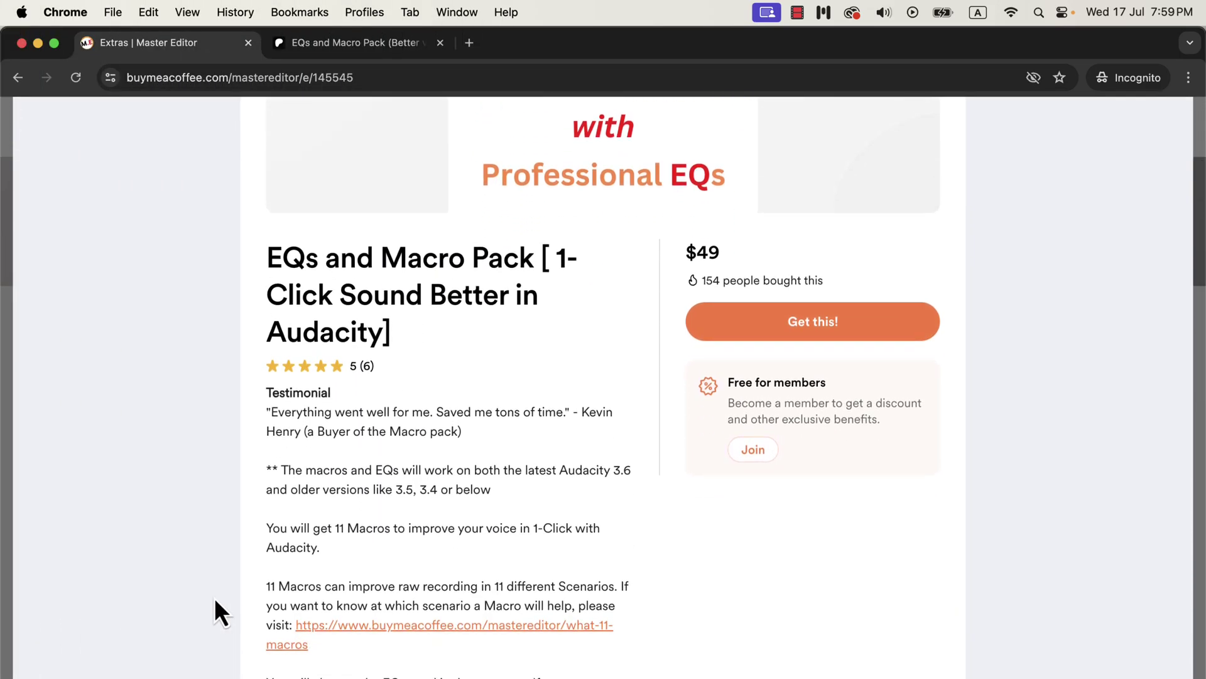
scroll(213, 598, down, 9)
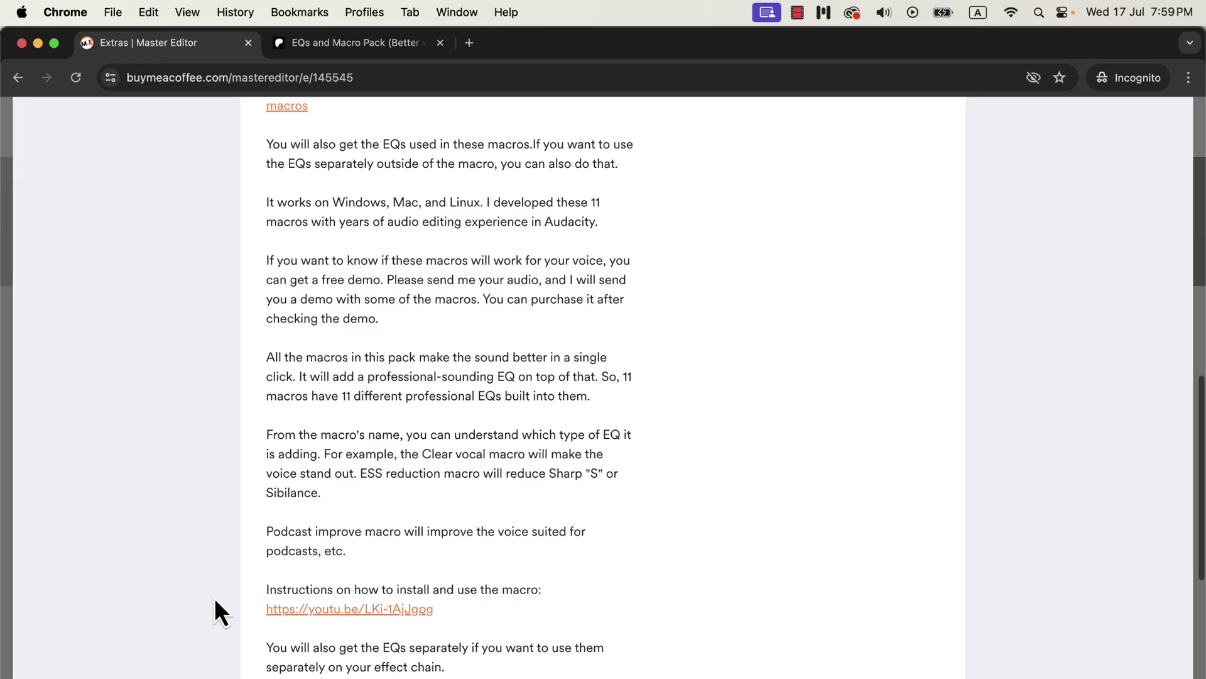
scroll(215, 599, down, 1)
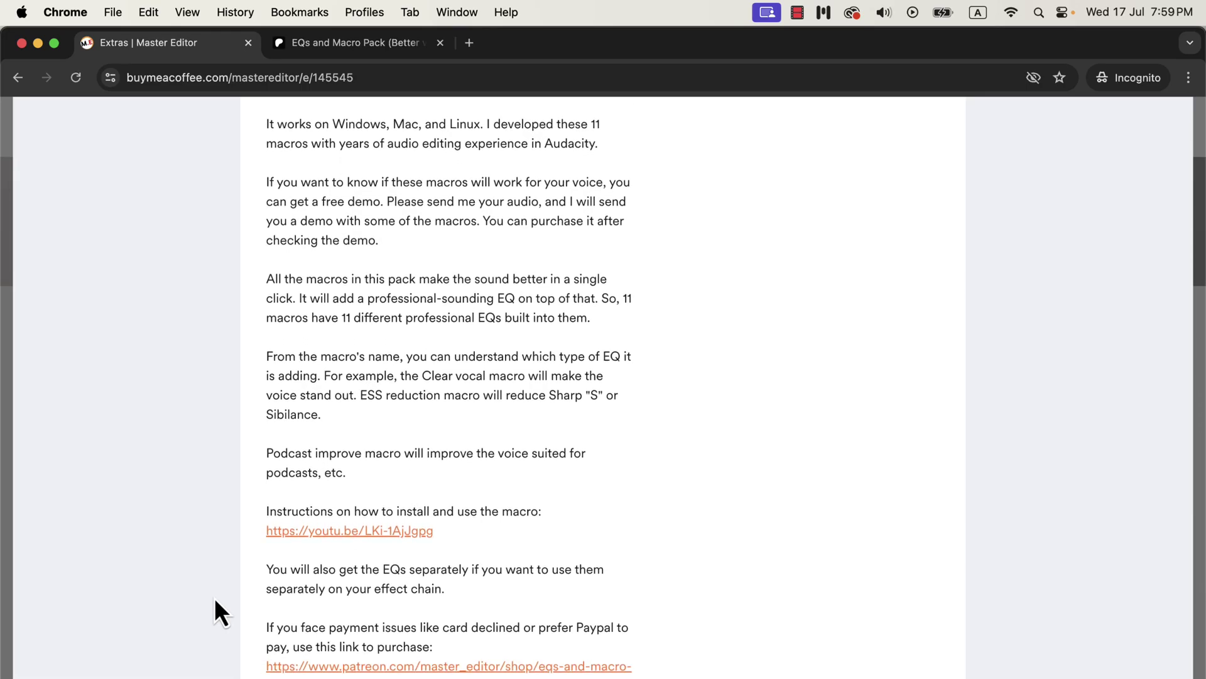
- Show the Patreon listing for the $49 EQs and Macro Pack, scrolling its description and back up
click(425, 47)
scroll(377, 396, down, 1)
scroll(377, 395, down, 8)
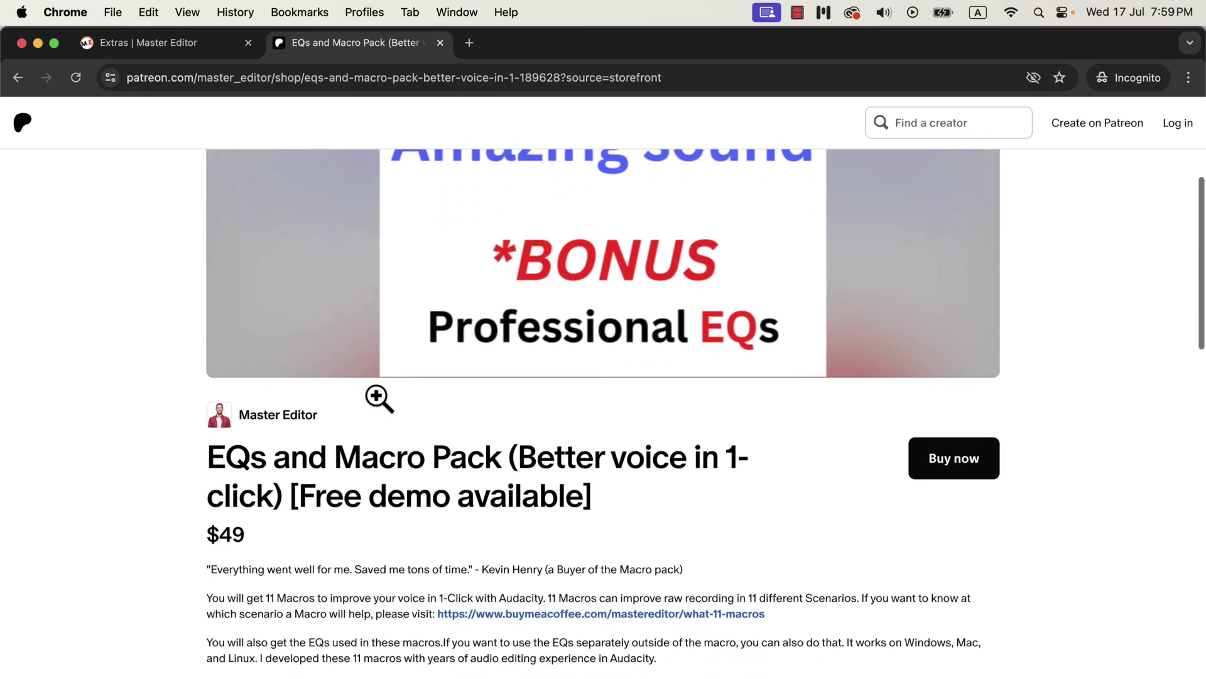
scroll(376, 394, down, 1)
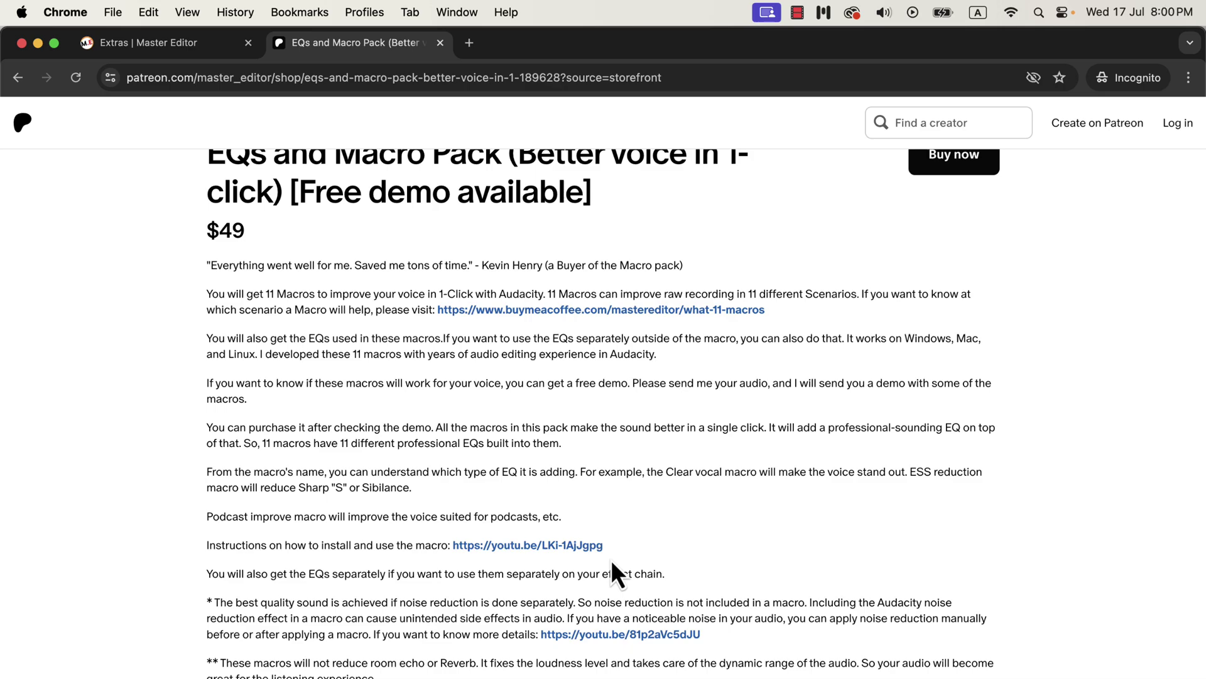
scroll(613, 564, up, 10)
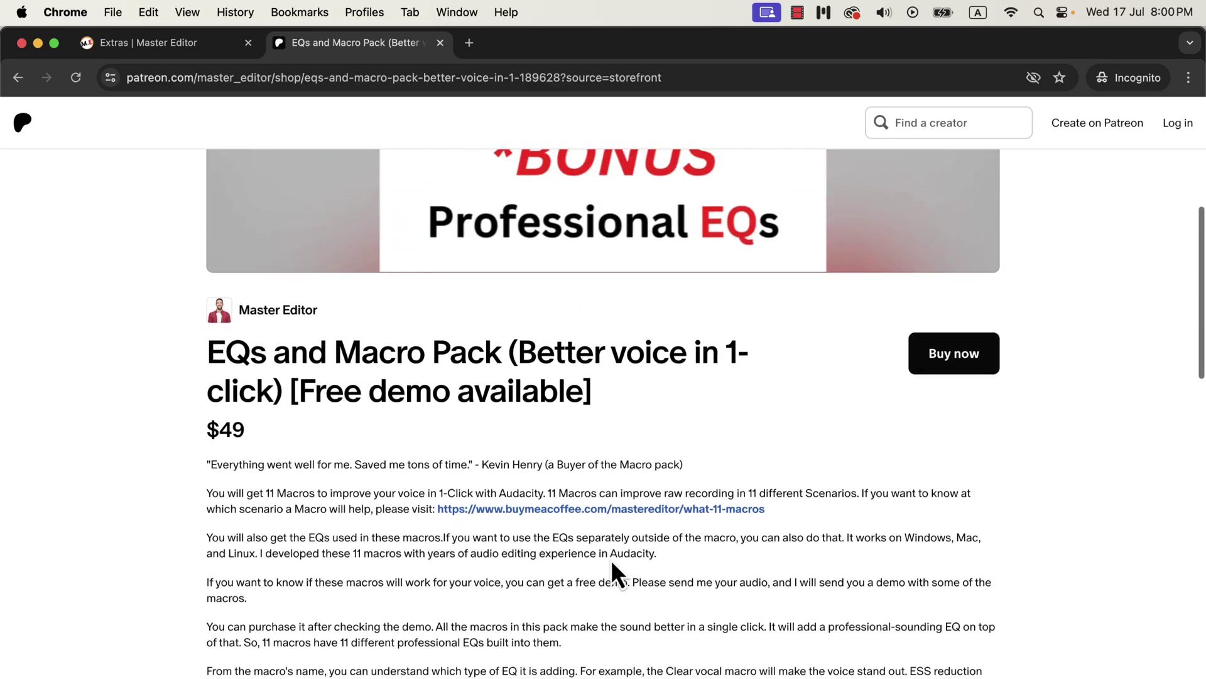